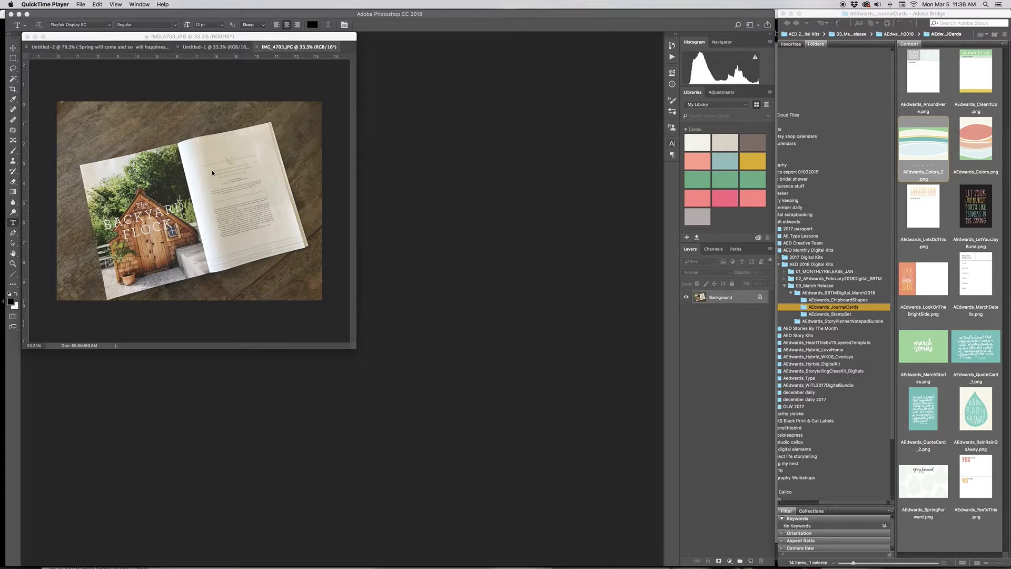
# Create a new 6 x 8 inch document at 300 pixels/inch with a transparent background.
pyautogui.moveTo(357, 348); pyautogui.dragTo(488, 443)
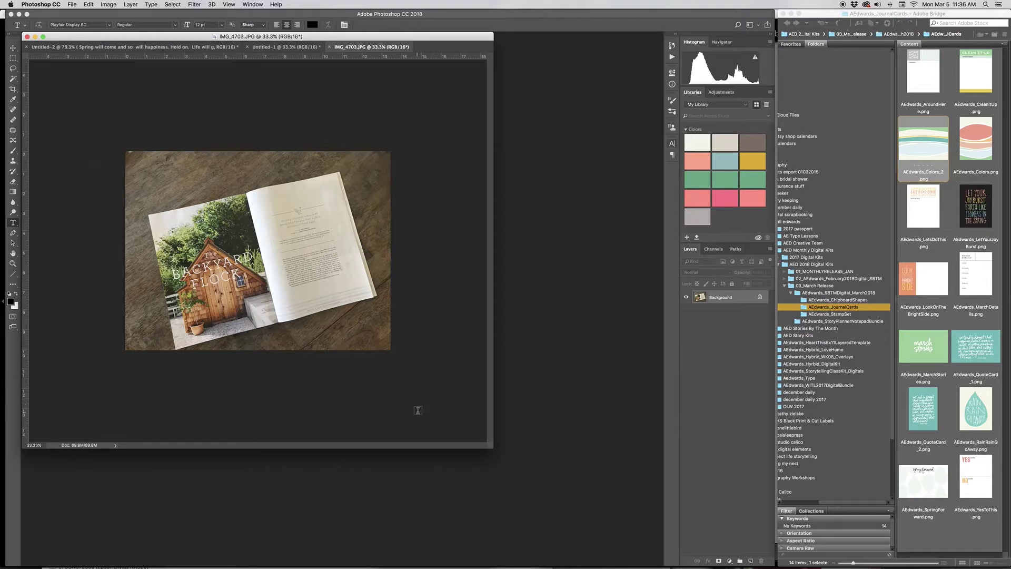
pyautogui.moveTo(492, 449); pyautogui.dragTo(327, 317)
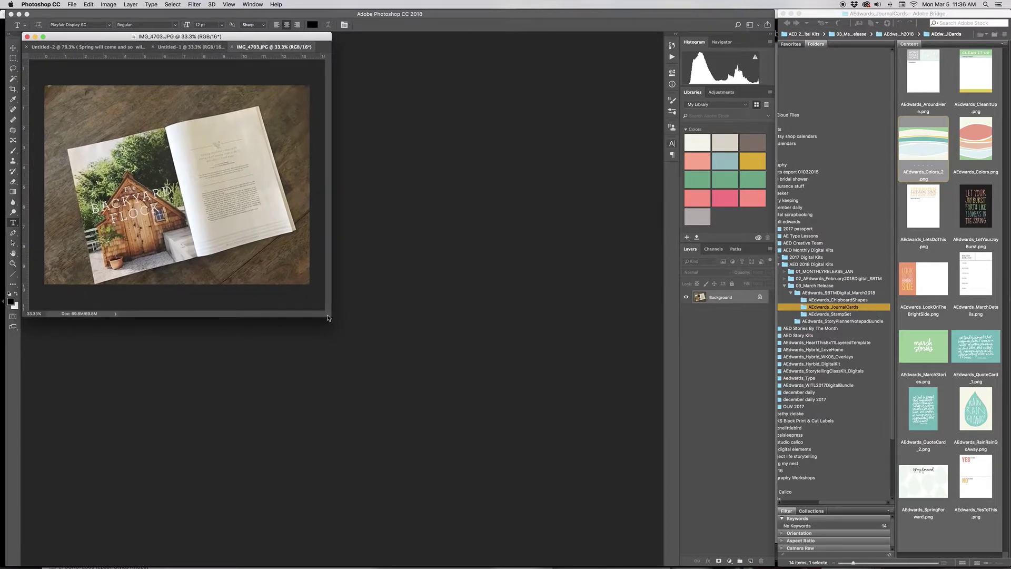
pyautogui.click(71, 5)
pyautogui.click(139, 43)
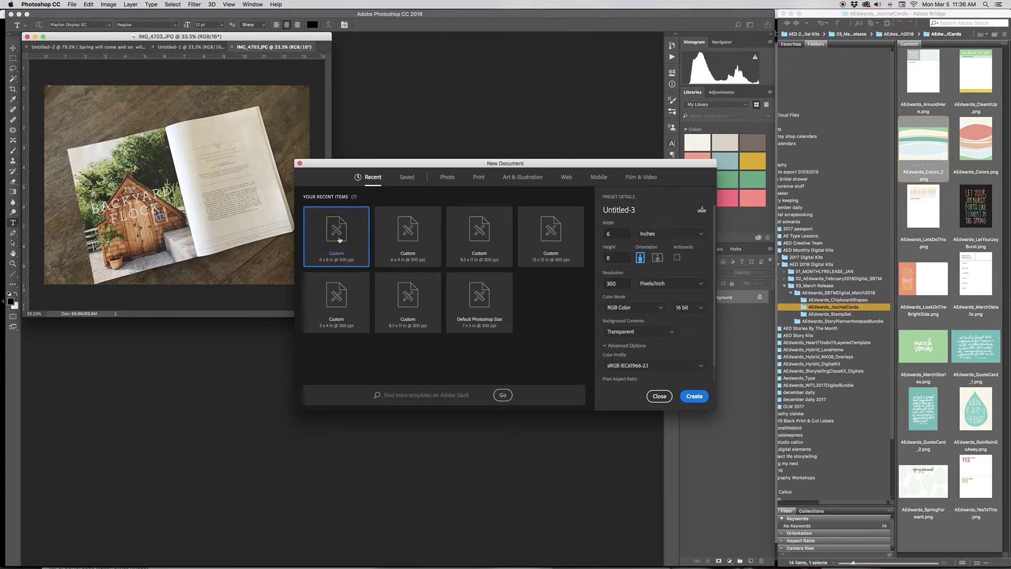
pyautogui.click(694, 395)
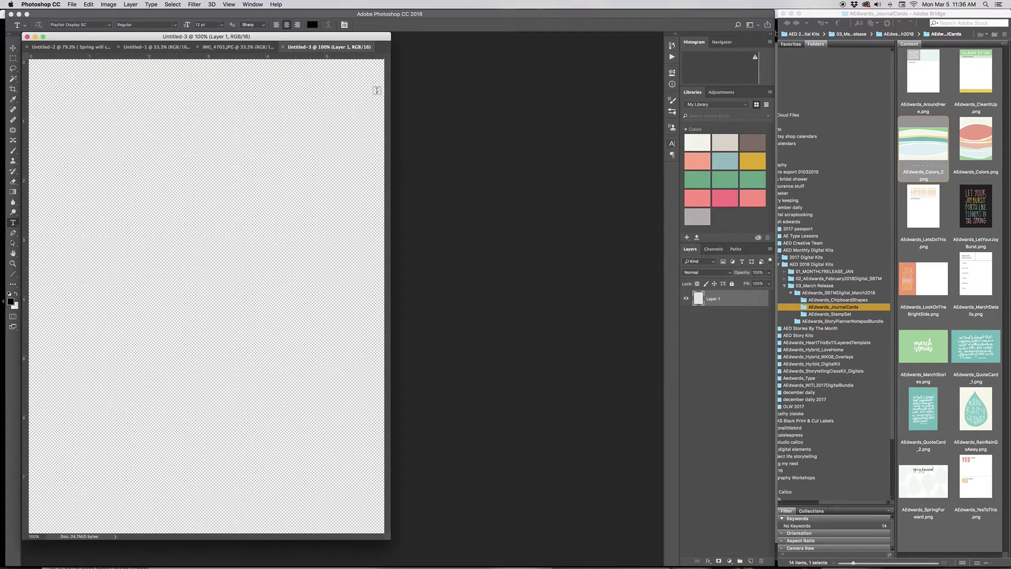
# Float the new blank document in its own window beside the magazine photo and show the grid over it.
pyautogui.moveTo(296, 48)
pyautogui.mouseDown()
pyautogui.moveTo(332, 71)
pyautogui.moveTo(294, 42)
pyautogui.mouseUp()
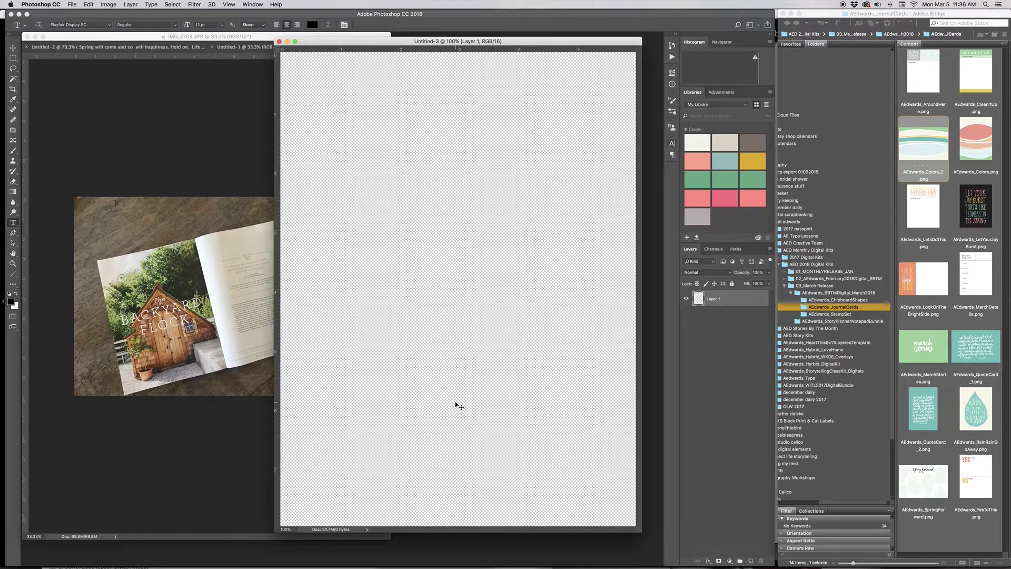
pyautogui.press('super+minus')
pyautogui.moveTo(523, 374); pyautogui.dragTo(598, 457)
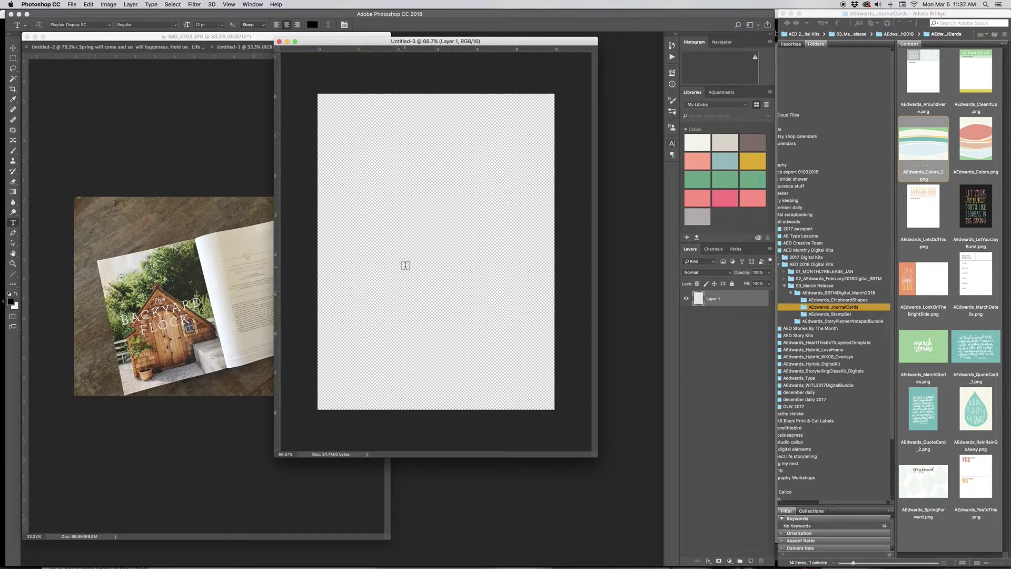
pyautogui.press('super+apostrophe')
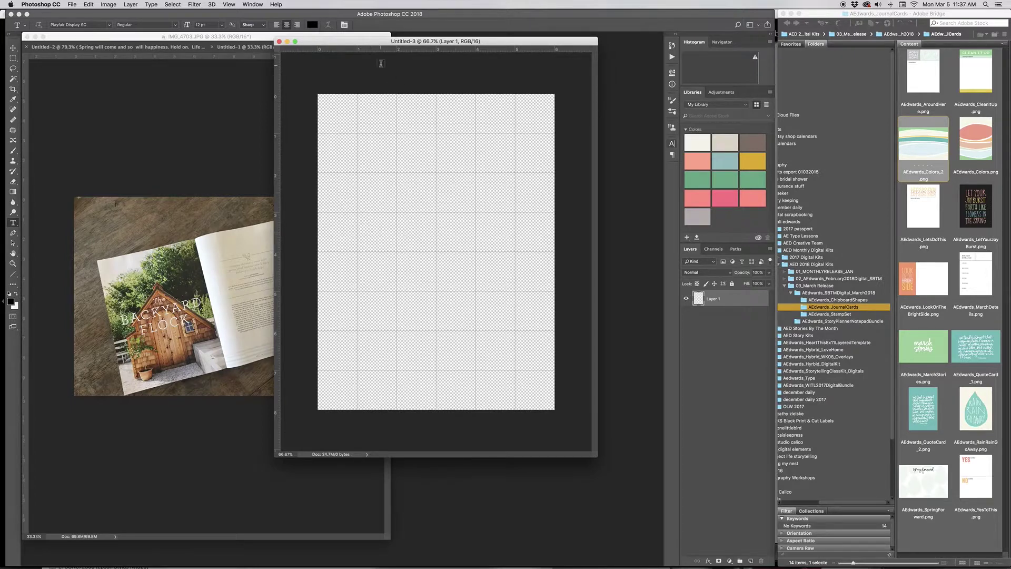
pyautogui.moveTo(356, 44); pyautogui.dragTo(401, 53)
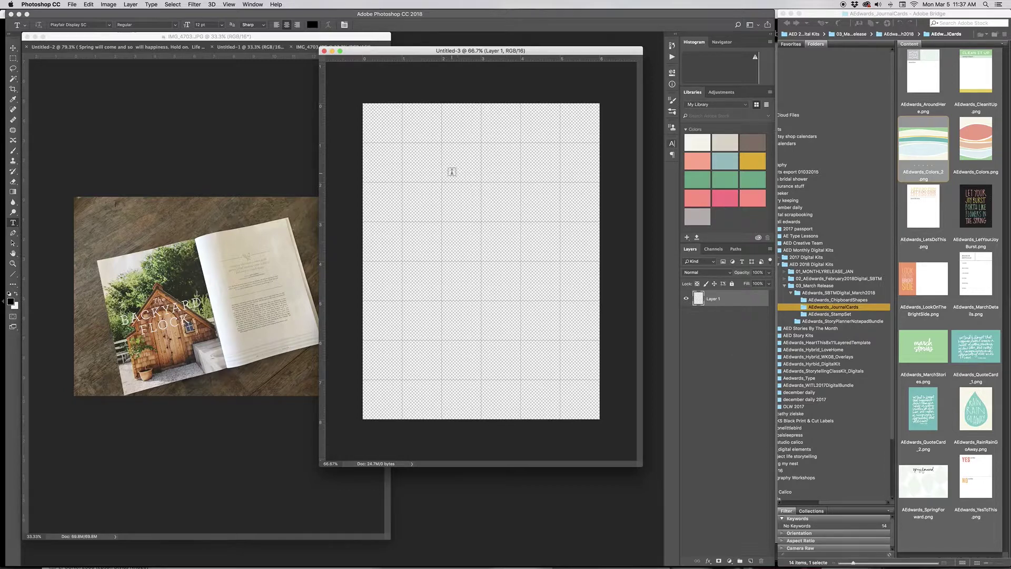
# Draw a 4 x 2 inch text box one inch below the blank page's top edge, and copy the spring quote from Untitled-2.
pyautogui.moveTo(402, 146); pyautogui.dragTo(559, 221)
pyautogui.moveTo(481, 148); pyautogui.dragTo(480, 143)
pyautogui.click(121, 48)
pyautogui.click(164, 207)
pyautogui.moveTo(240, 255); pyautogui.dragTo(115, 189)
pyautogui.press('super+c')
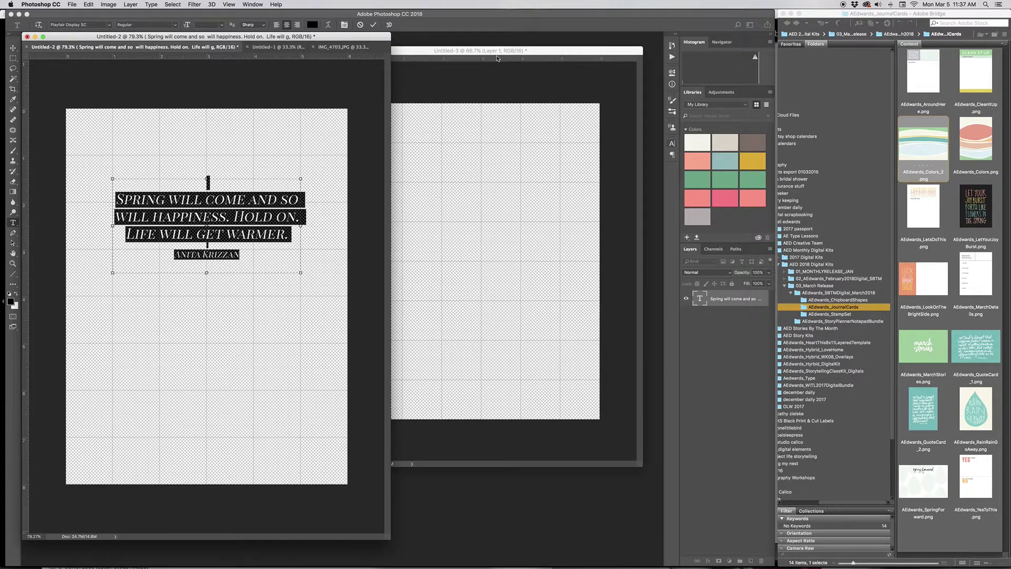
# Paste the copied quote with its attribution into the text box on the new page.
pyautogui.click(414, 55)
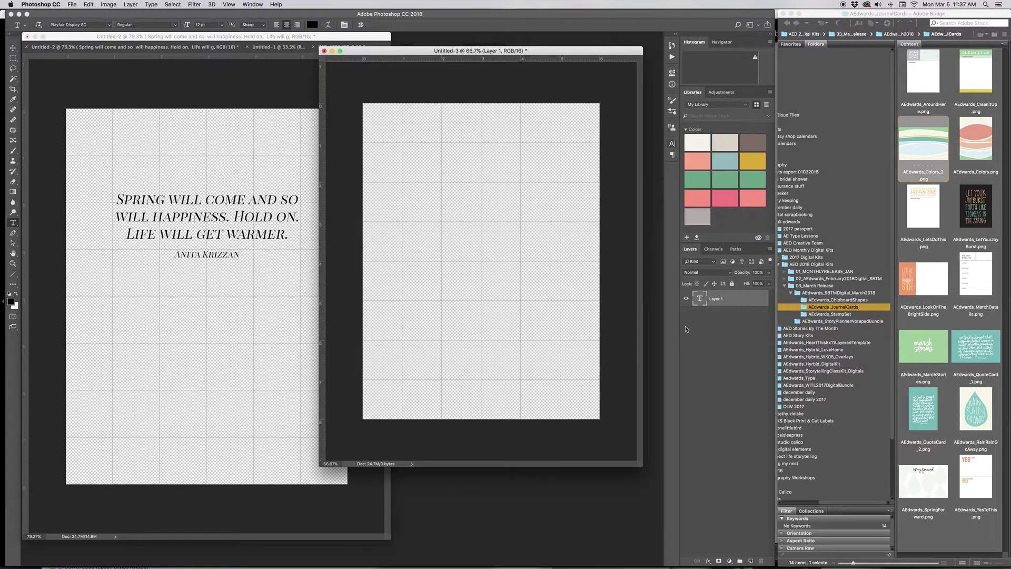
pyautogui.click(701, 299)
pyautogui.doubleClick(701, 299)
pyautogui.press('super+v')
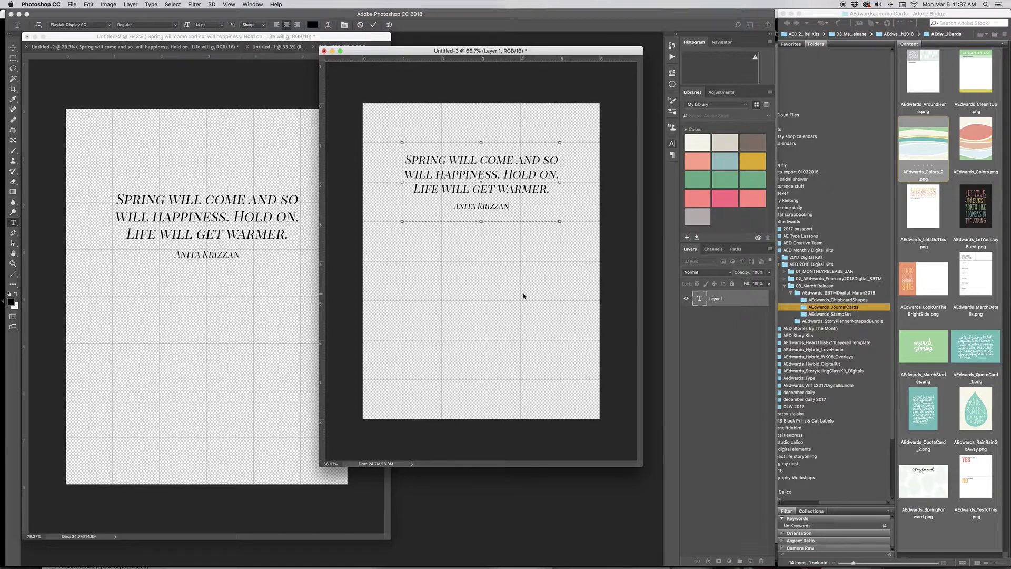
pyautogui.click(717, 351)
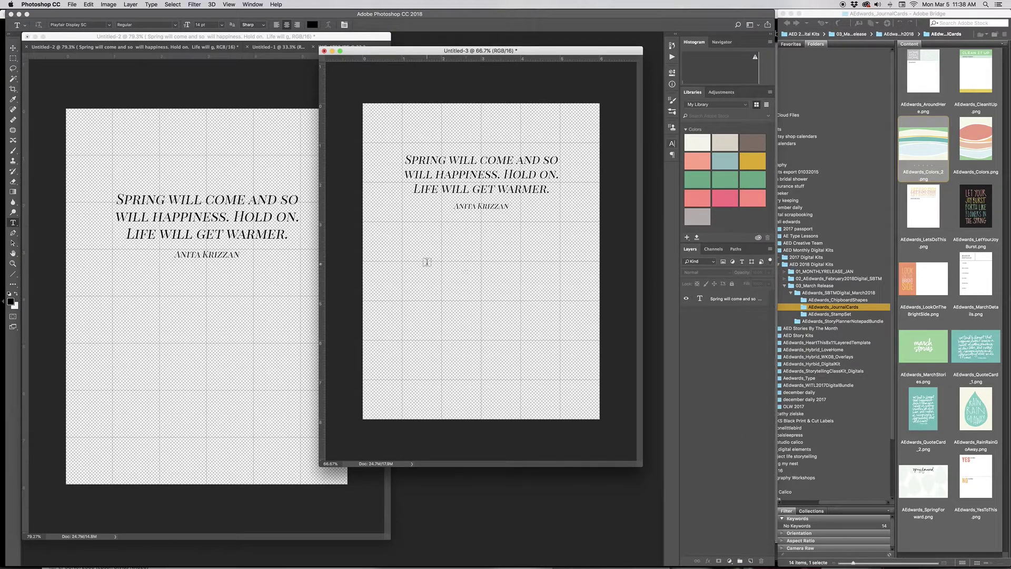
# Draw a second 4 x 2 inch text box, snapped to the grid one inch below the quote's box.
pyautogui.moveTo(403, 263); pyautogui.dragTo(558, 339)
pyautogui.moveTo(558, 303); pyautogui.dragTo(559, 302)
pyautogui.moveTo(403, 303); pyautogui.dragTo(402, 302)
pyautogui.moveTo(482, 265); pyautogui.dragTo(480, 261)
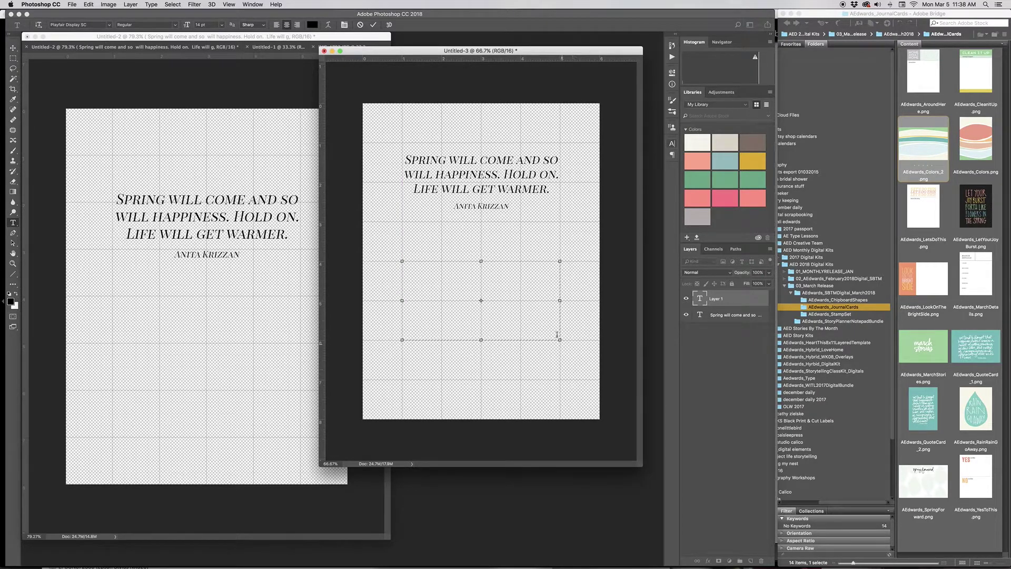
# Copy the journaling paragraph starting "It's subtle" from Untitled-1 into a 4 x 2 inch text box below the quote.
pyautogui.click(266, 47)
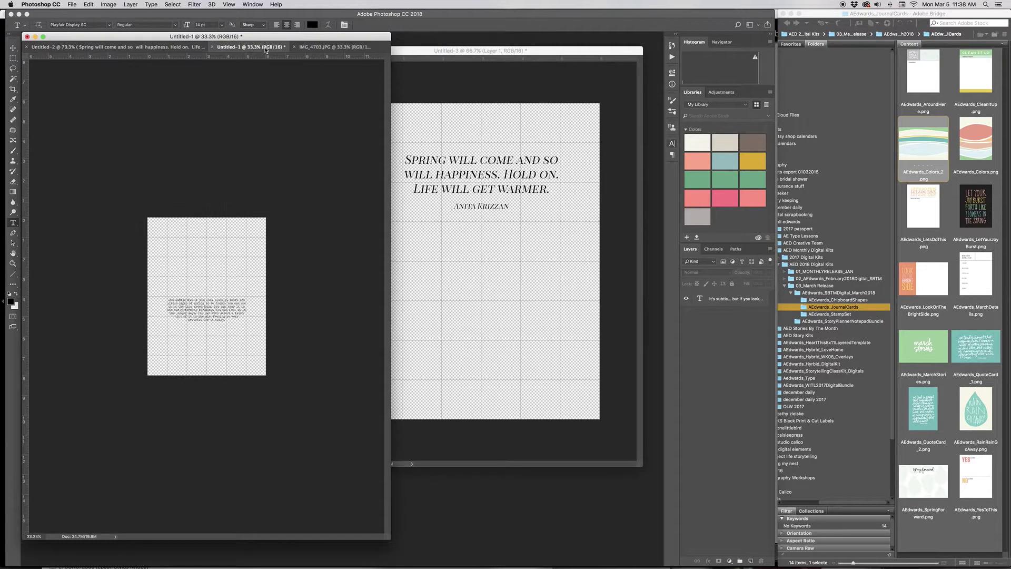
pyautogui.click(198, 306)
pyautogui.moveTo(232, 320); pyautogui.dragTo(153, 293)
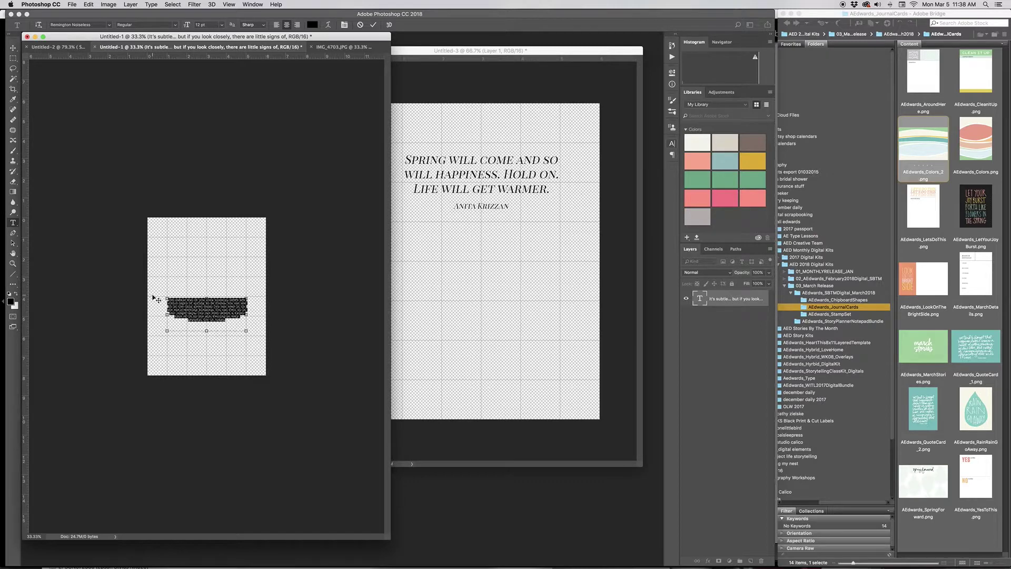
pyautogui.click(523, 69)
pyautogui.moveTo(401, 261); pyautogui.dragTo(559, 340)
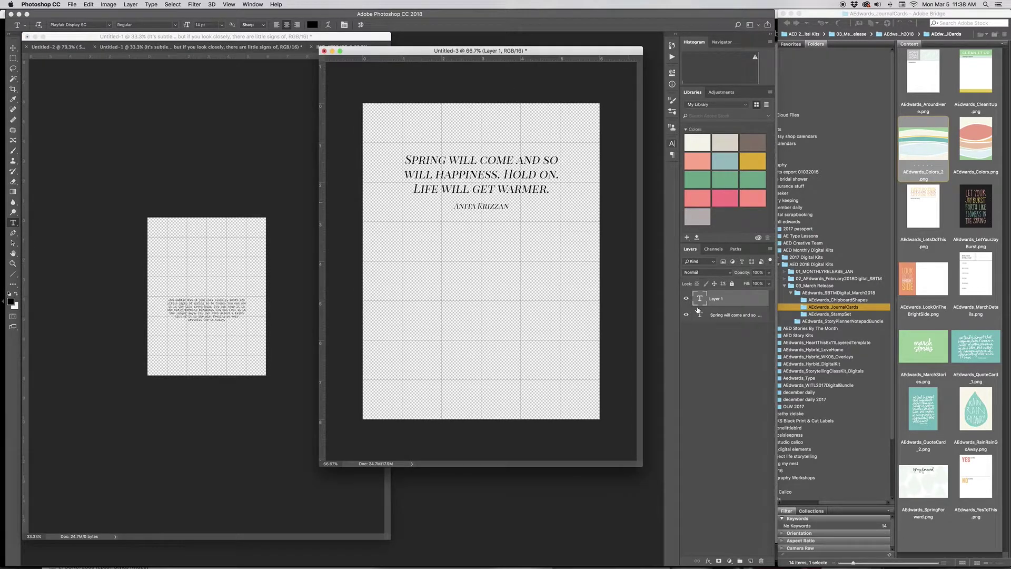
pyautogui.write("It's subtle but if you look closely, there are little signs of spring to be found. You can see it in the tiny green buds. You can hear it in the early-morning birdsong. You can feel it in the longer days. You can even detect a faint hint of it in the air. Feeling so very grateful for it today.")
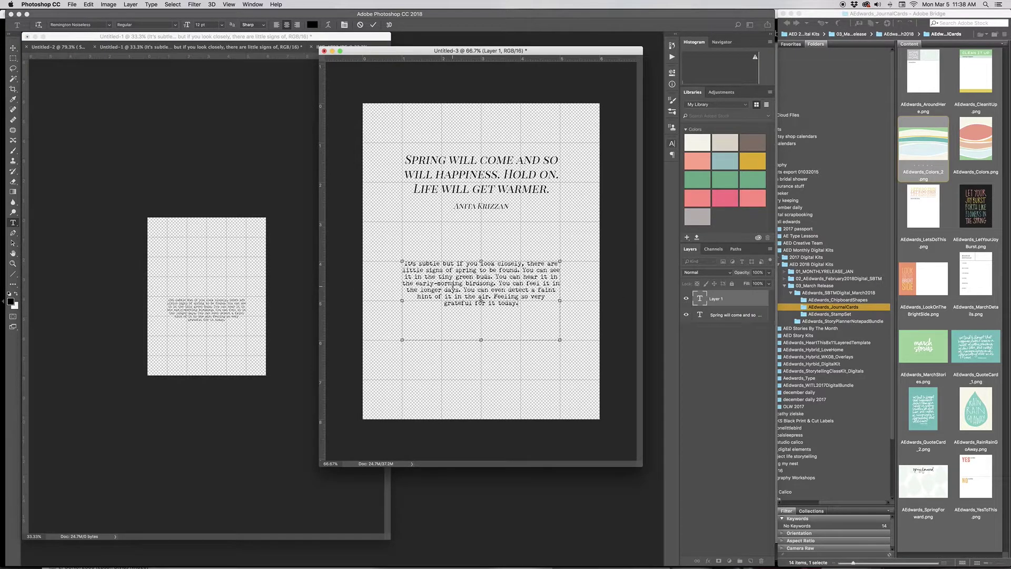
pyautogui.click(726, 383)
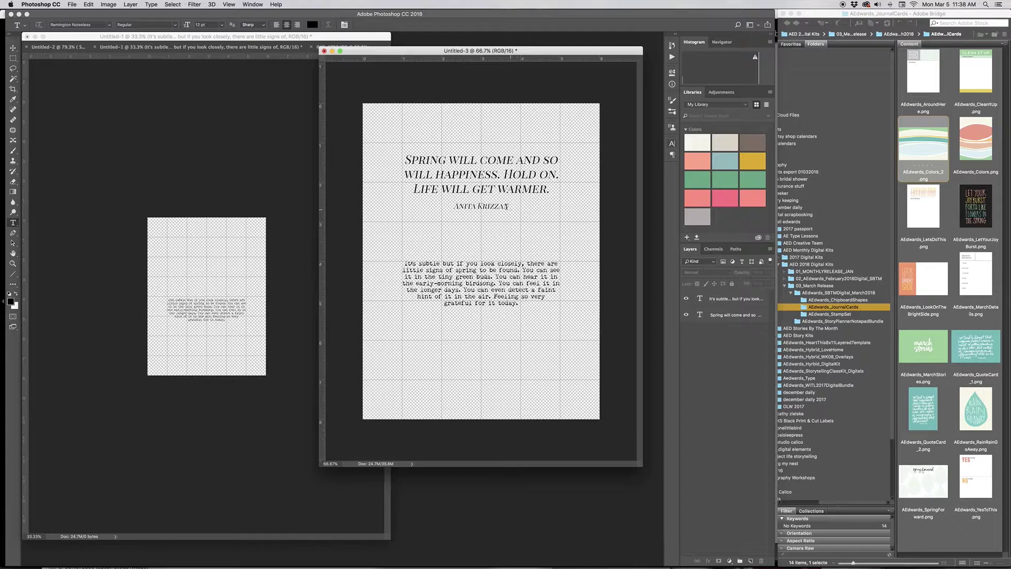
# Bring up IMG_4703.JPG in a smaller window and examine the magazine page's centred intro text and dividing lines.
pyautogui.click(328, 37)
pyautogui.click(337, 47)
pyautogui.moveTo(391, 538); pyautogui.dragTo(315, 395)
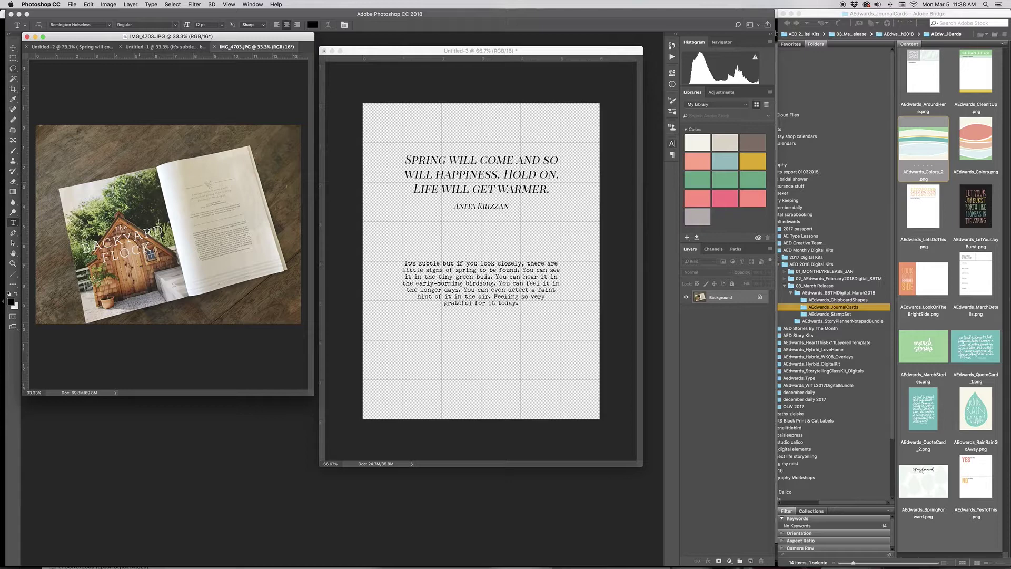
pyautogui.press('z')
pyautogui.moveTo(208, 191); pyautogui.dragTo(240, 255)
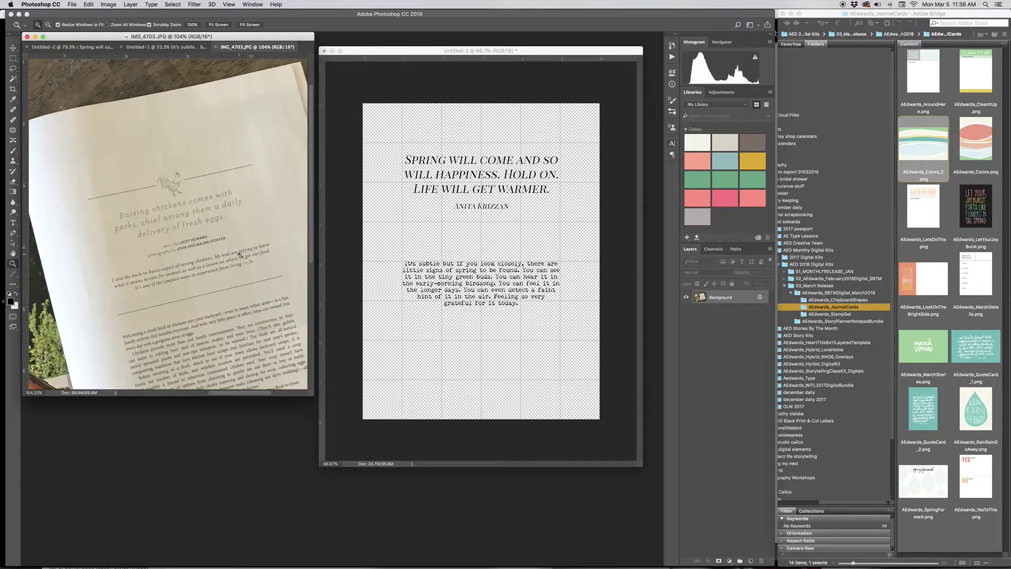
pyautogui.scroll(-3, 240, 254)
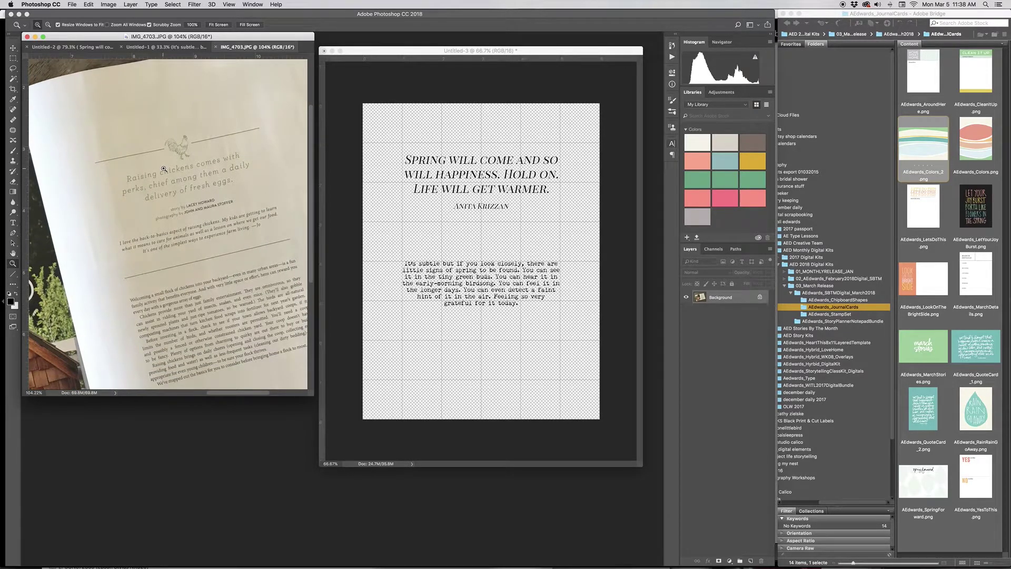
pyautogui.scroll(4, 163, 170)
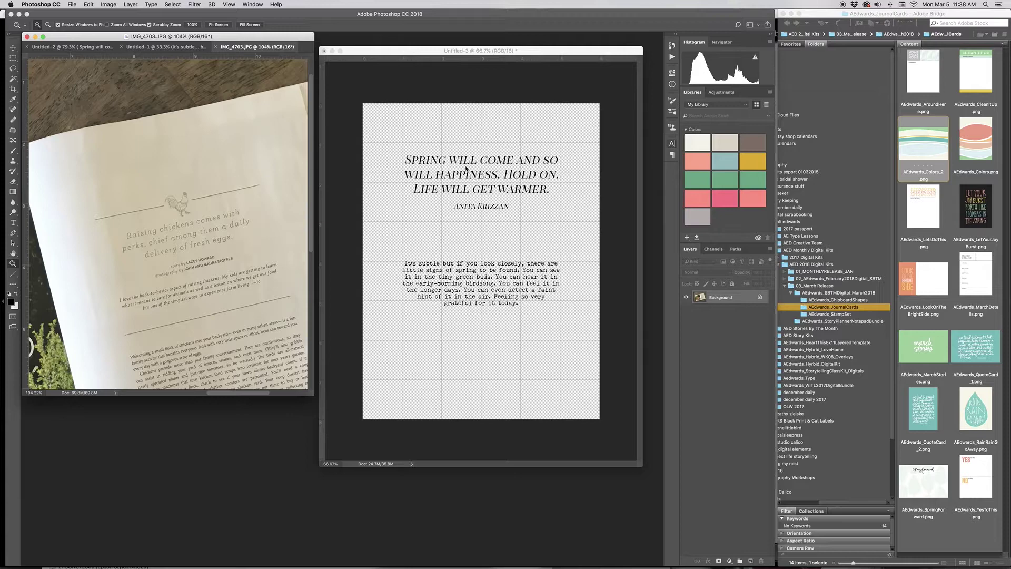
# Place the journal card AEdwards_Colors_2.png from Bridge into the new page layout.
pyautogui.click(413, 52)
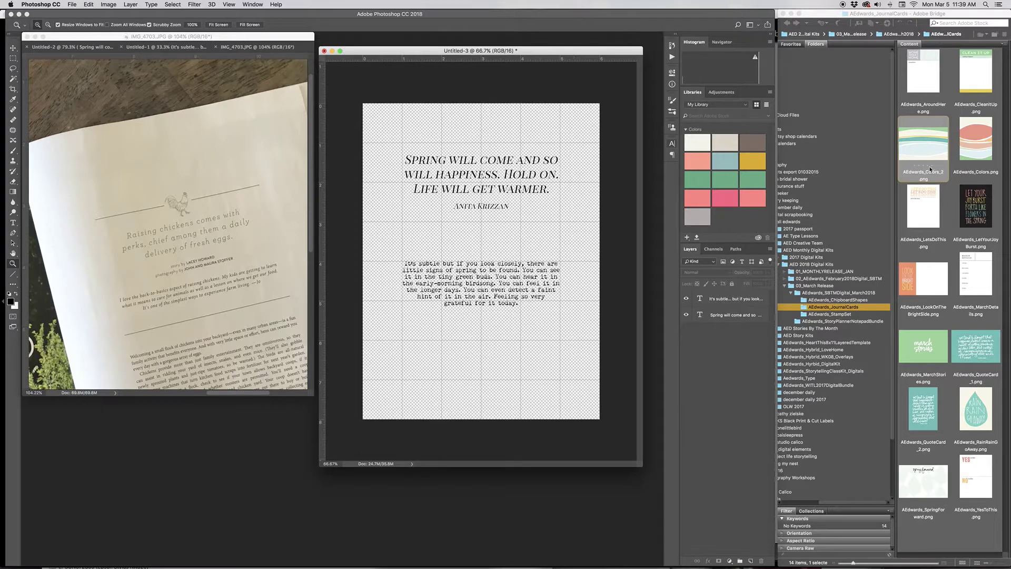
pyautogui.click(924, 153)
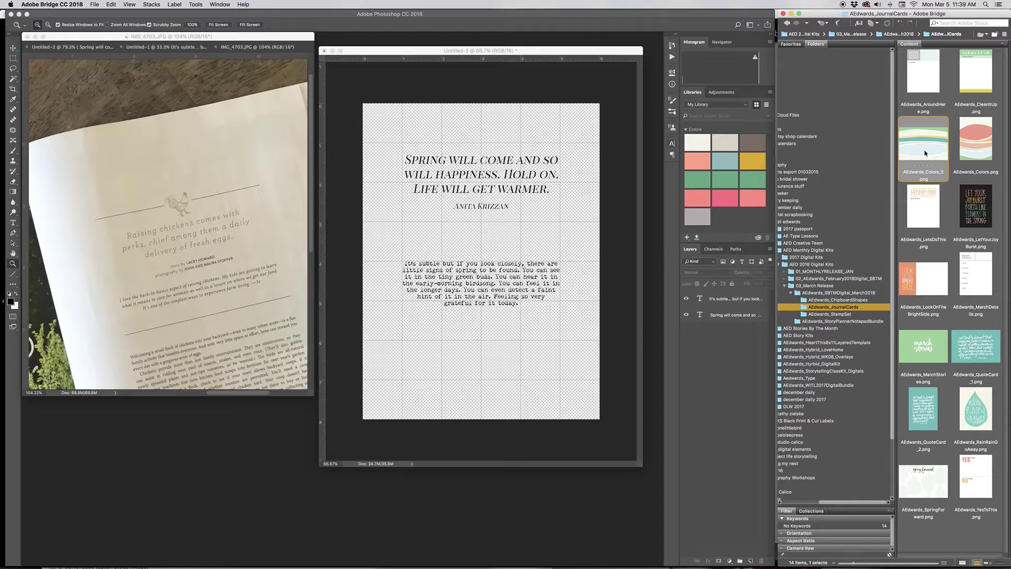
pyautogui.moveTo(925, 153); pyautogui.dragTo(458, 378)
pyautogui.press('Return')
pyautogui.press('z')
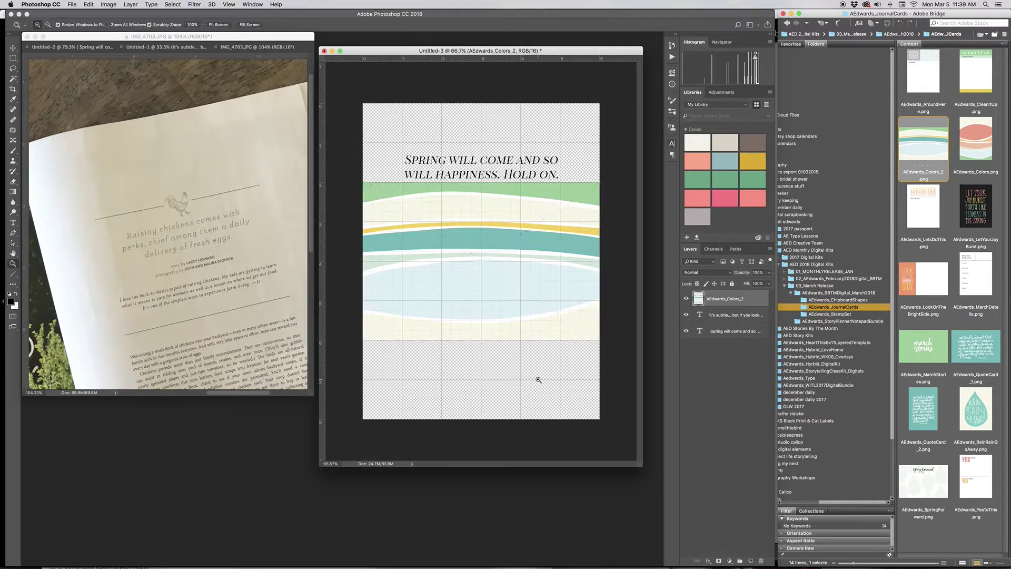
# Move the placed card straight down so that about 1.5 inches of it covers the bottom of the page.
pyautogui.press('v')
pyautogui.moveTo(570, 194); pyautogui.dragTo(570, 370)
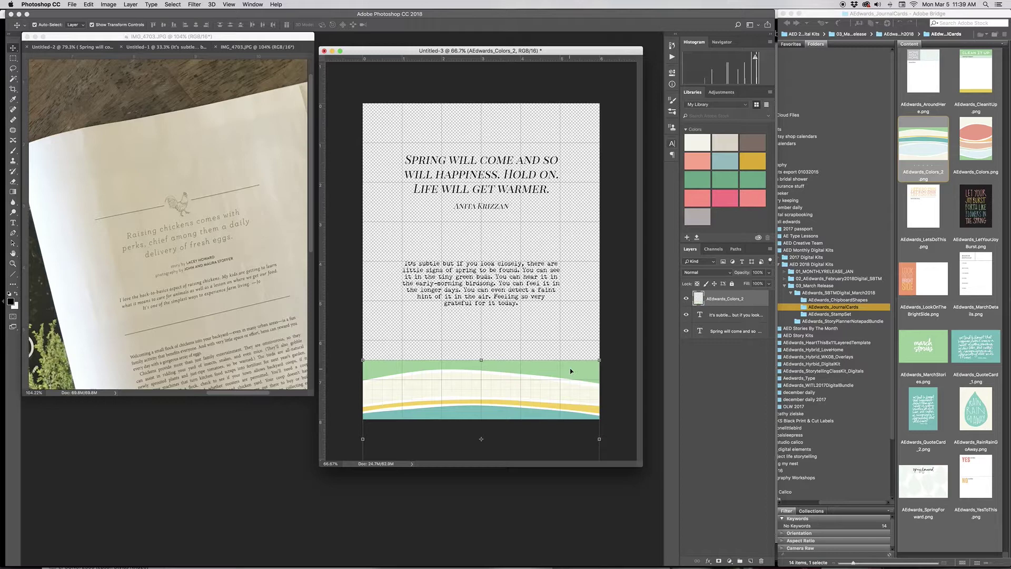
pyautogui.press('alt+super+a')
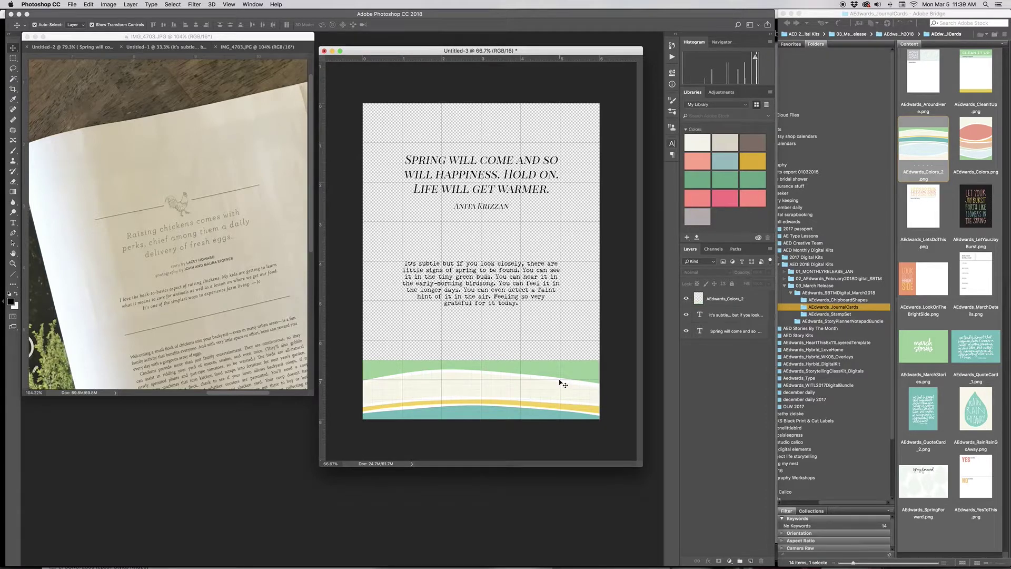
# Recolour all the quote text with the light green 94cf98 sampled from the top band of the card.
pyautogui.press('i')
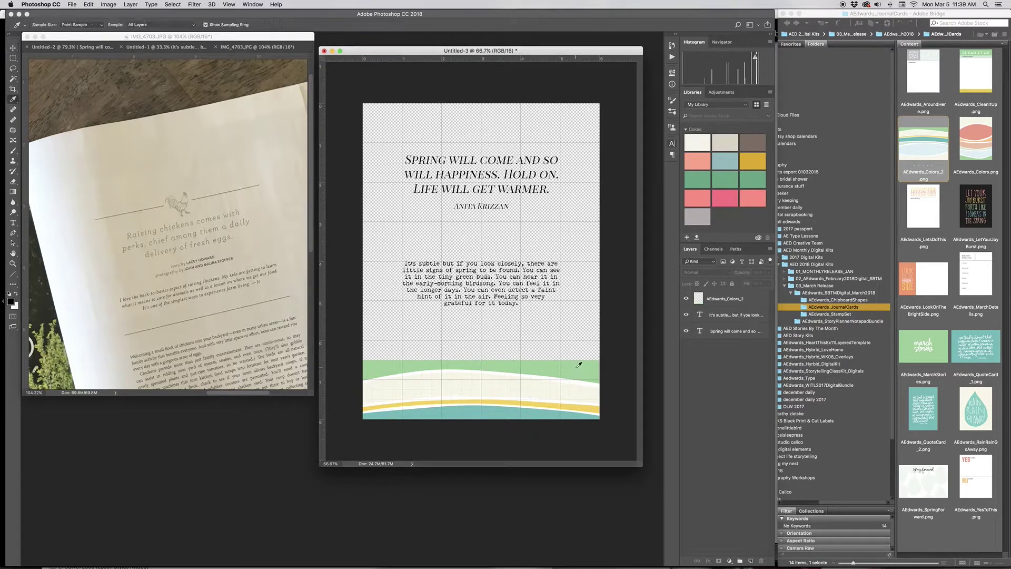
pyautogui.click(579, 365)
pyautogui.click(700, 330)
pyautogui.doubleClick(701, 332)
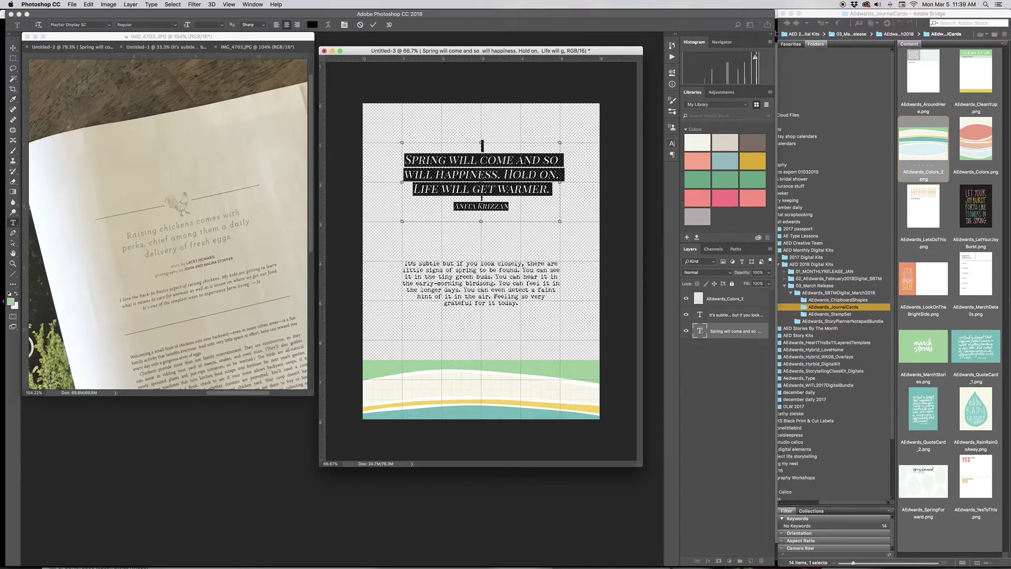
pyautogui.click(671, 144)
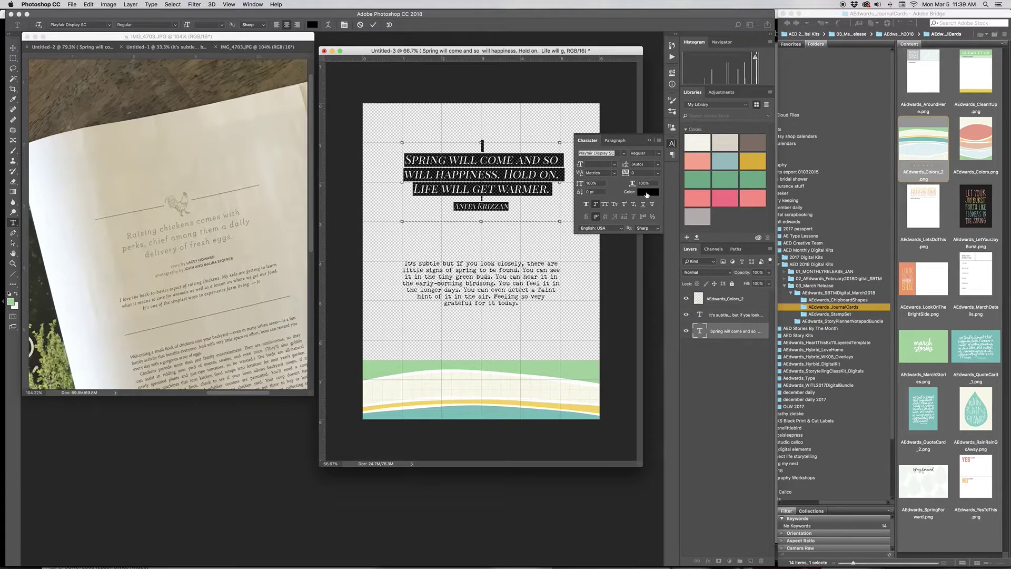
pyautogui.click(646, 192)
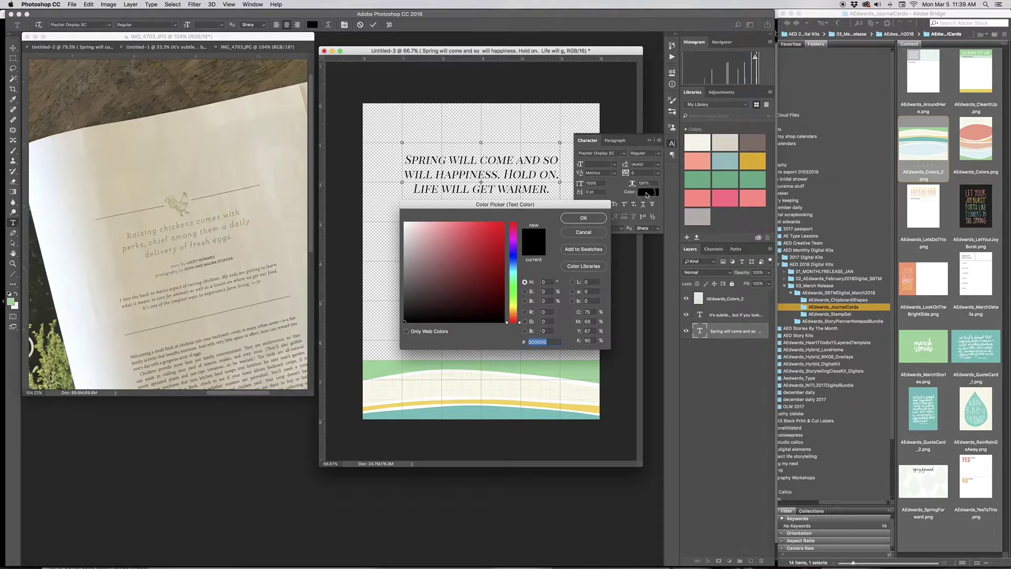
pyautogui.click(11, 300)
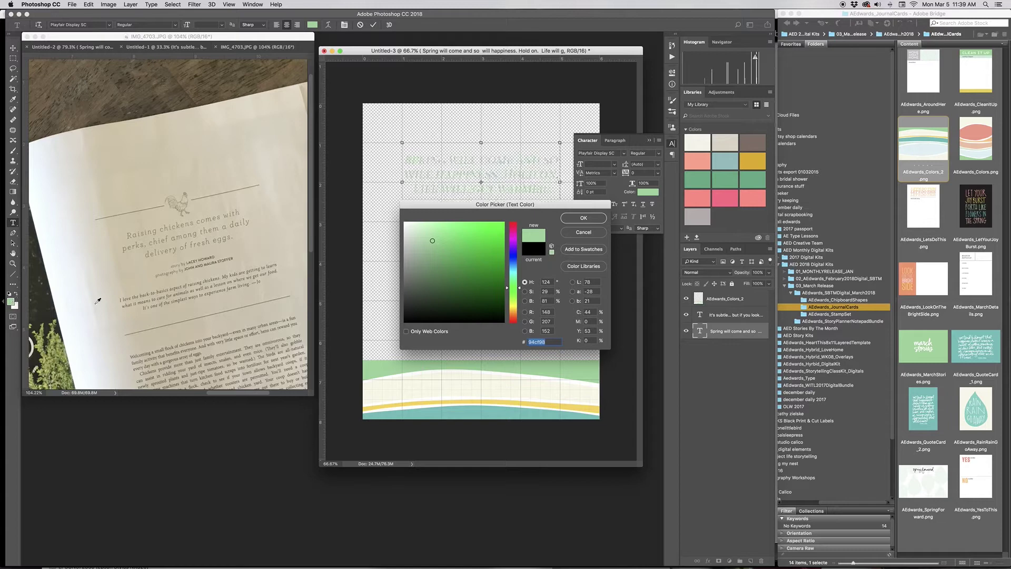
pyautogui.click(585, 219)
pyautogui.click(649, 141)
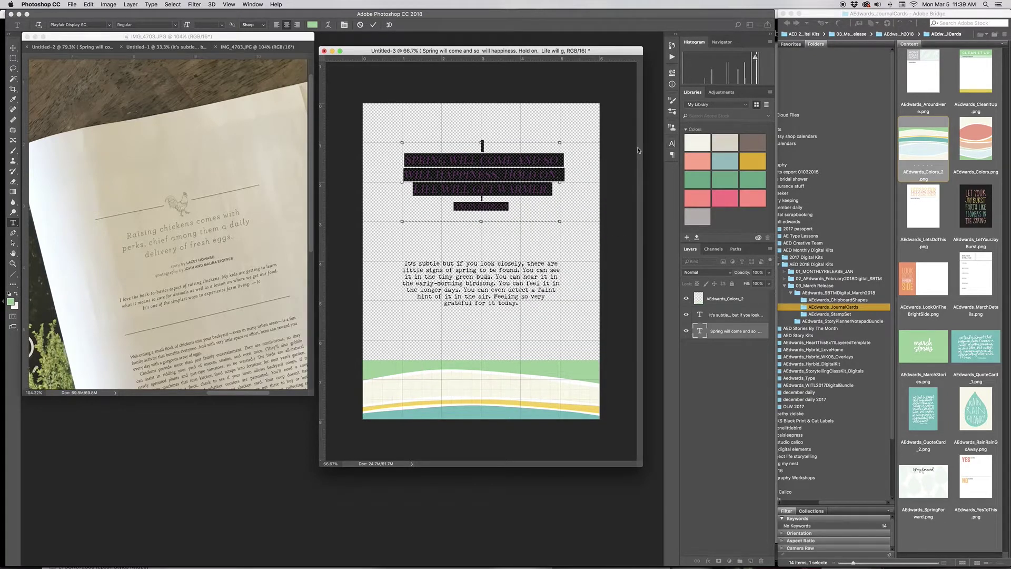
pyautogui.click(706, 375)
# Recolour only the author's name line under the quote in black (000000), leaving the quote in green.
pyautogui.press('i')
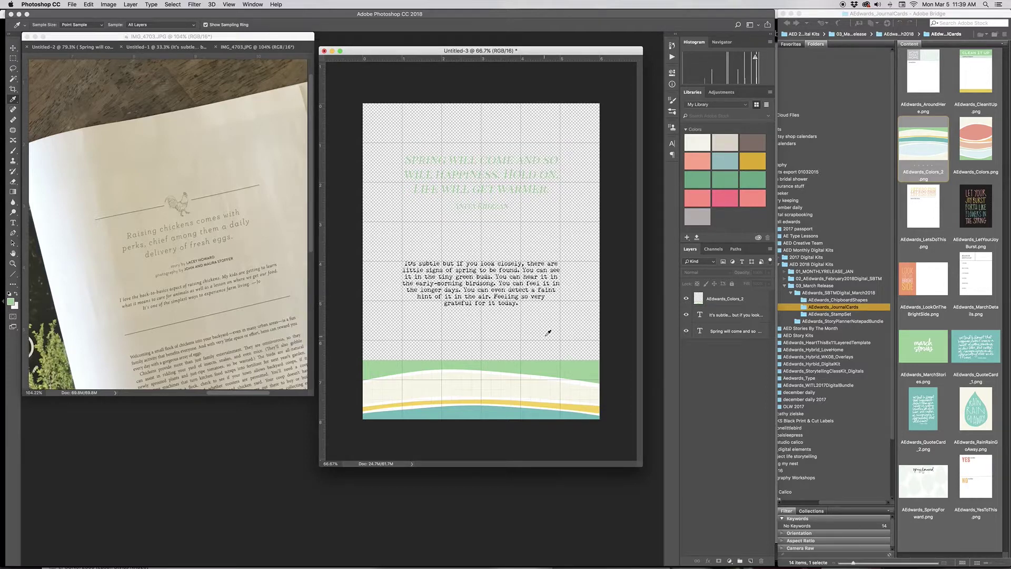
pyautogui.press('t')
pyautogui.click(481, 202)
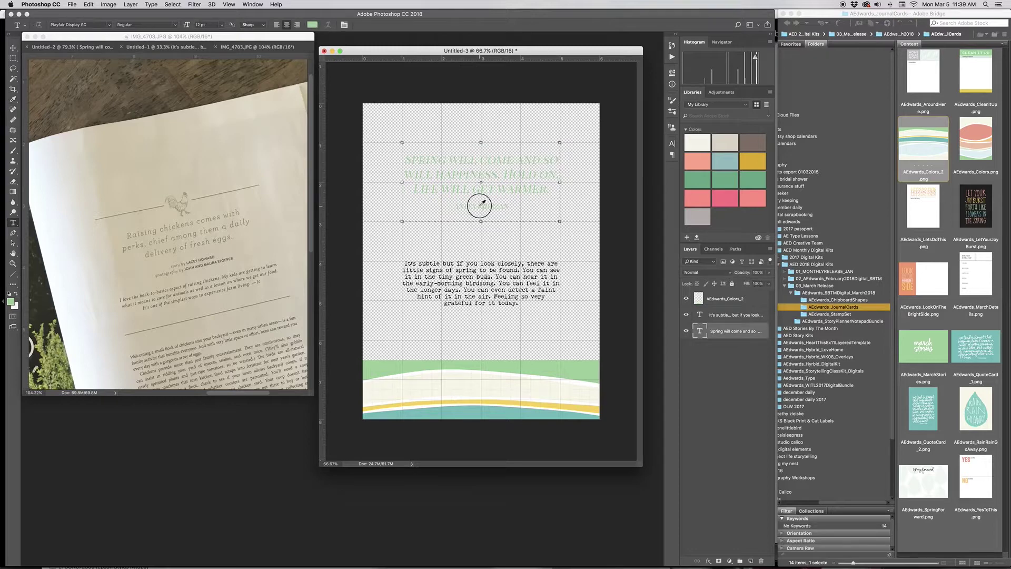
pyautogui.moveTo(450, 206); pyautogui.dragTo(508, 205)
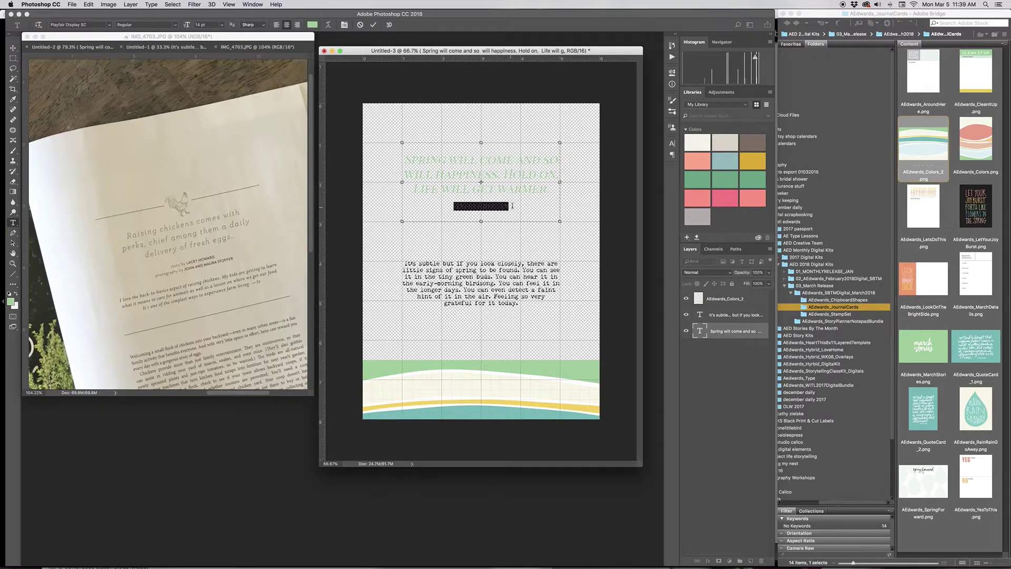
pyautogui.click(672, 143)
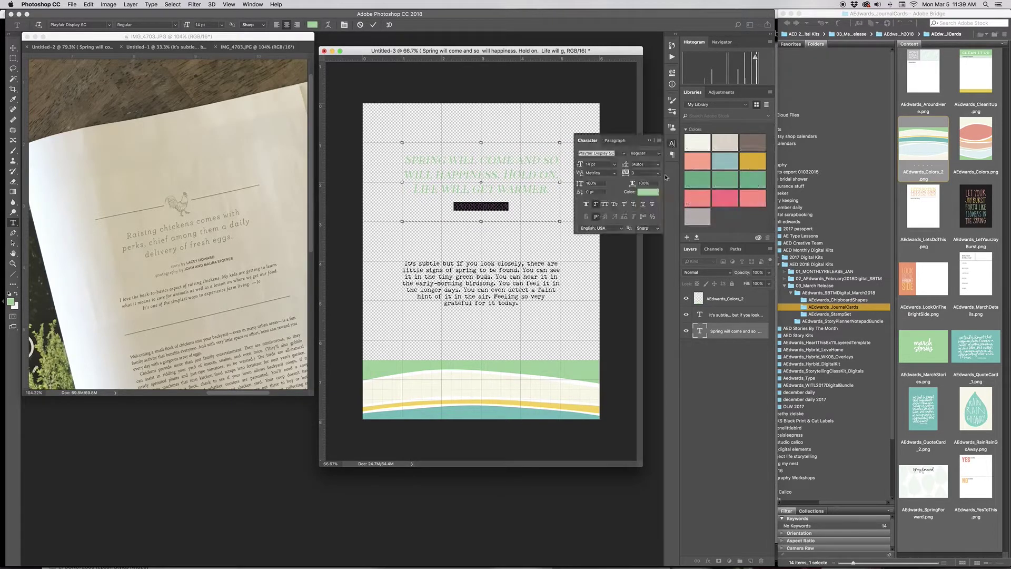
pyautogui.click(645, 193)
pyautogui.moveTo(483, 319); pyautogui.dragTo(506, 324)
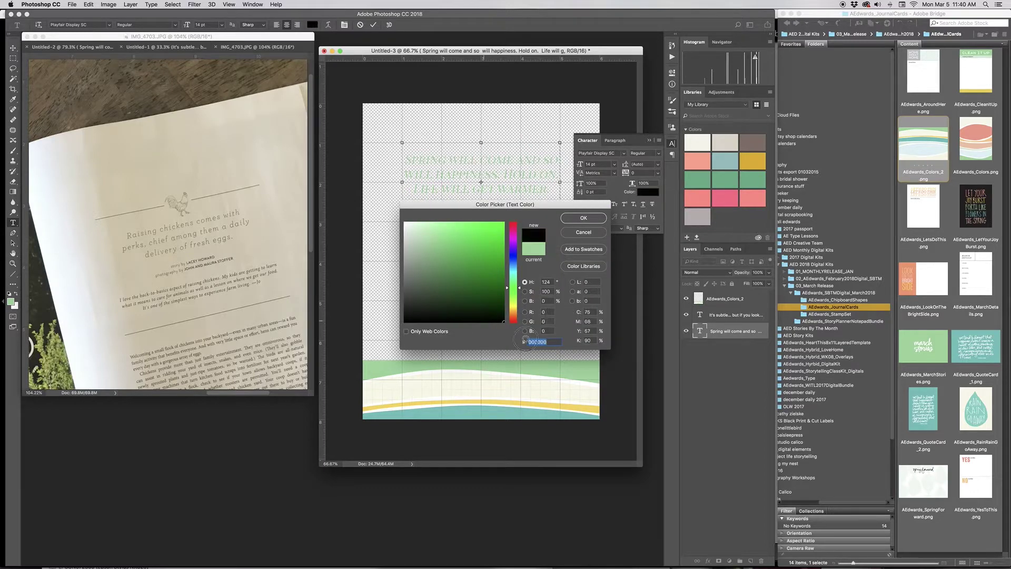
pyautogui.click(584, 218)
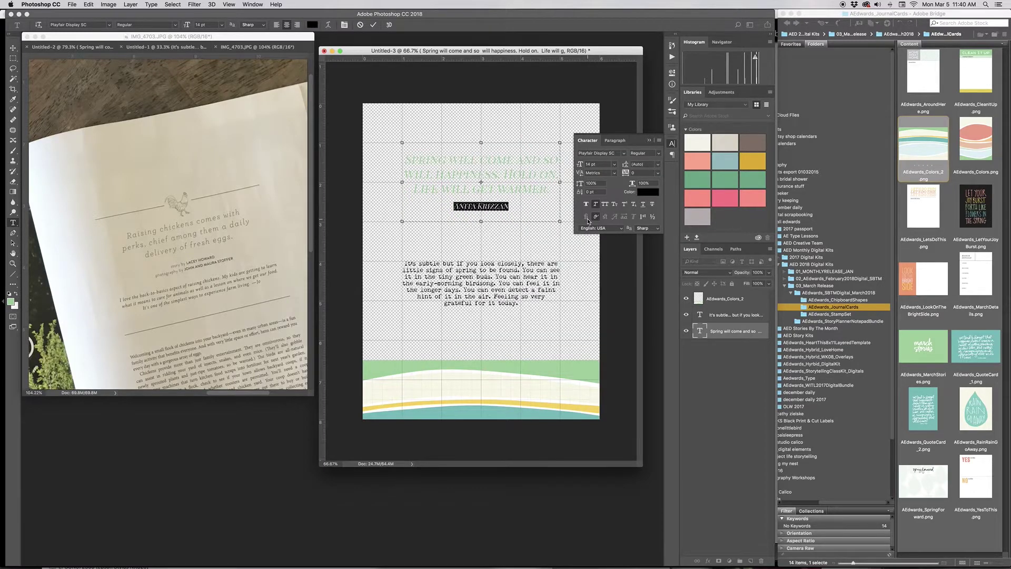
pyautogui.click(648, 141)
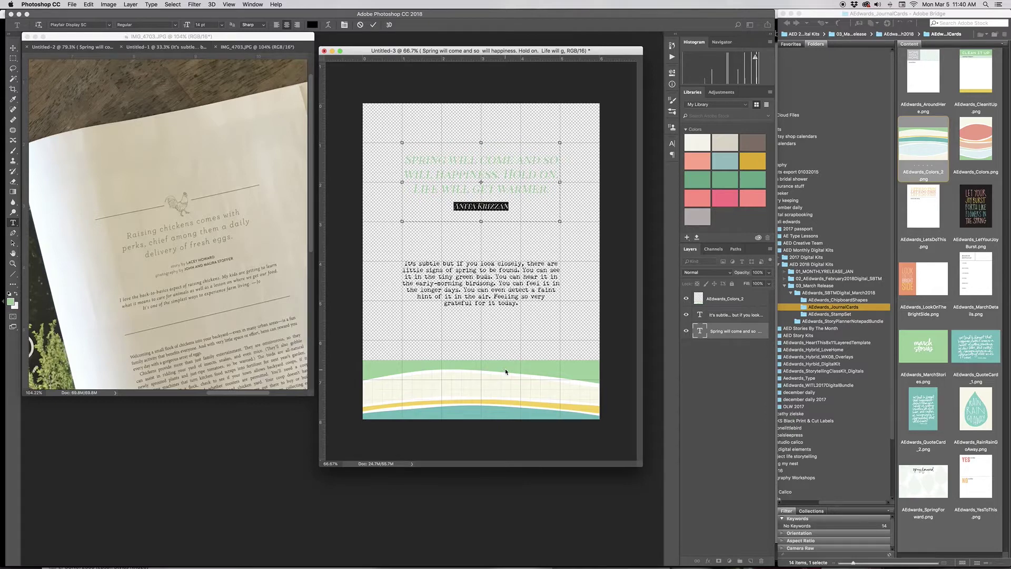
pyautogui.click(721, 405)
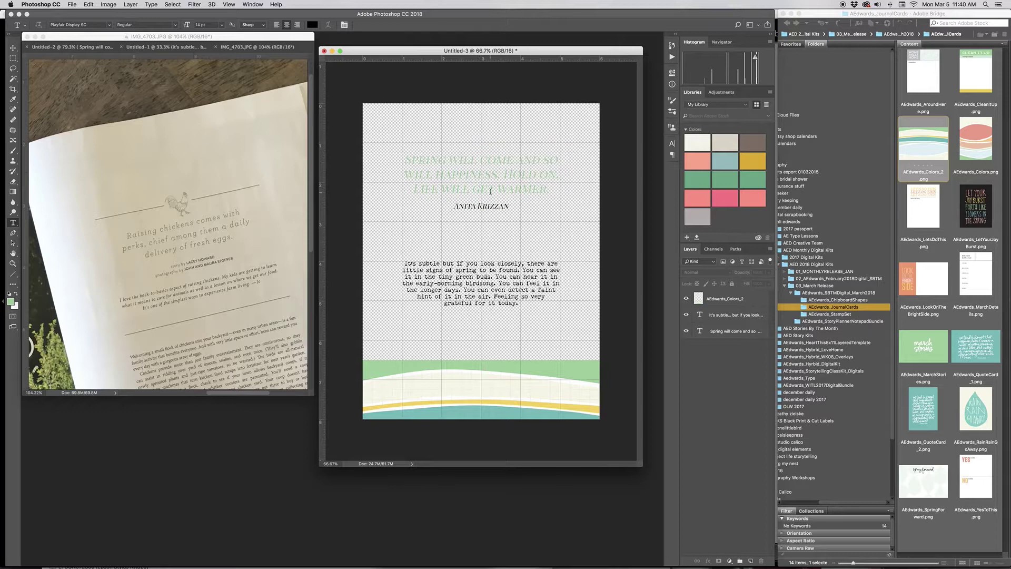
pyautogui.click(530, 189)
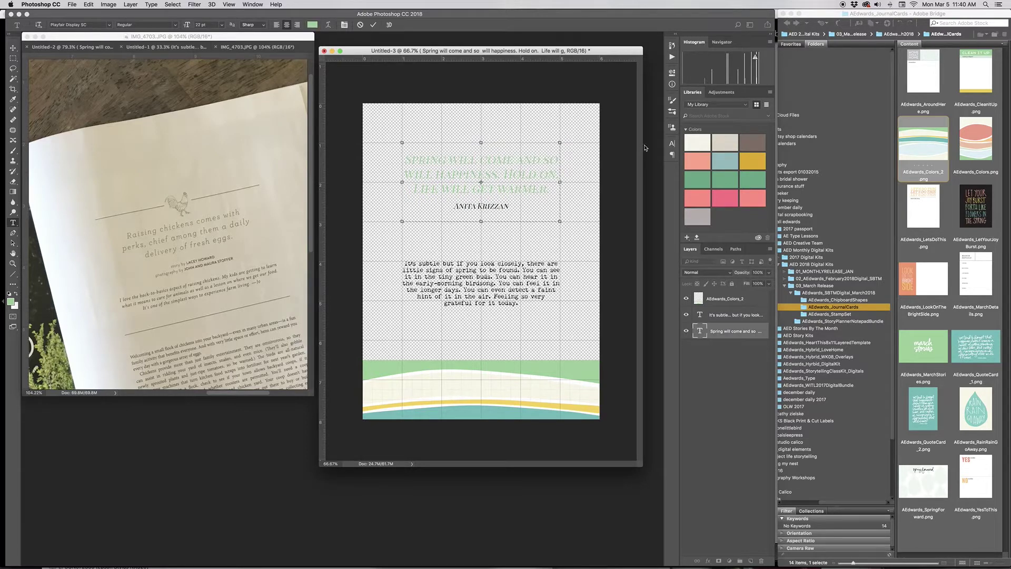
pyautogui.click(673, 145)
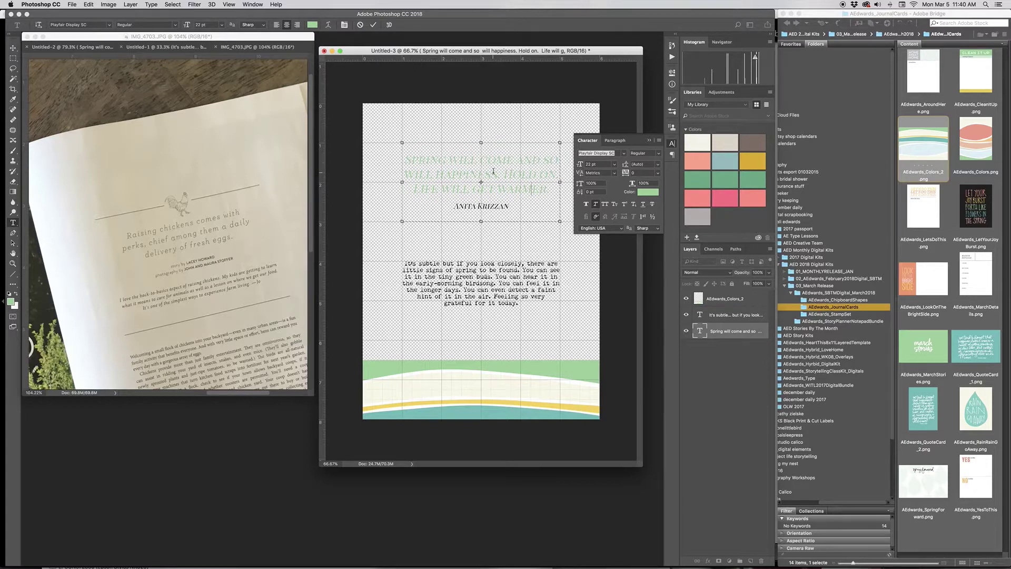
pyautogui.click(485, 207)
pyautogui.moveTo(589, 188); pyautogui.dragTo(600, 189)
pyautogui.click(649, 140)
pyautogui.press('Escape')
# Try line spacings of 14 pt and 16 pt on the whole journaling paragraph and settle on 14 pt.
pyautogui.click(481, 304)
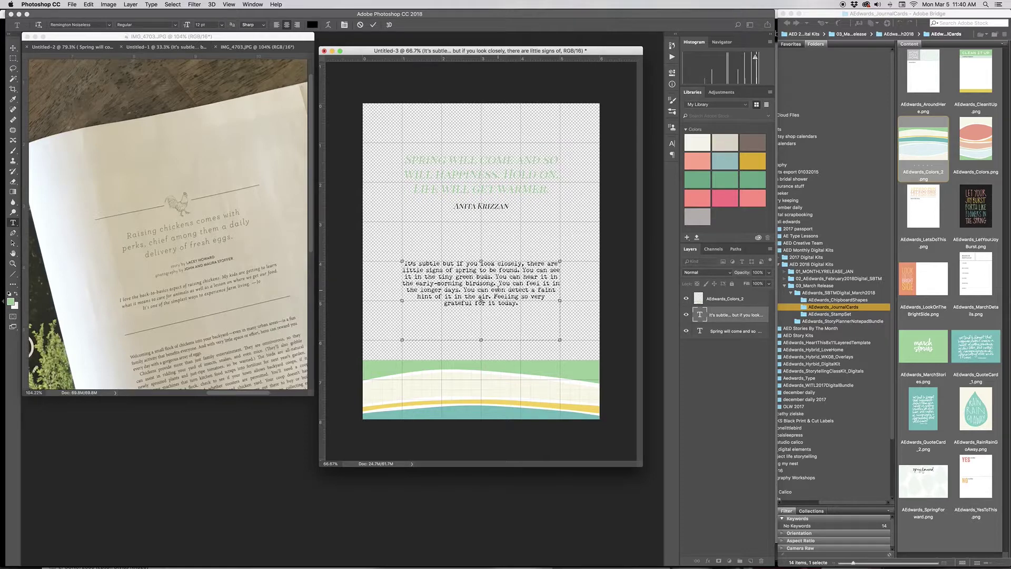
pyautogui.click(672, 143)
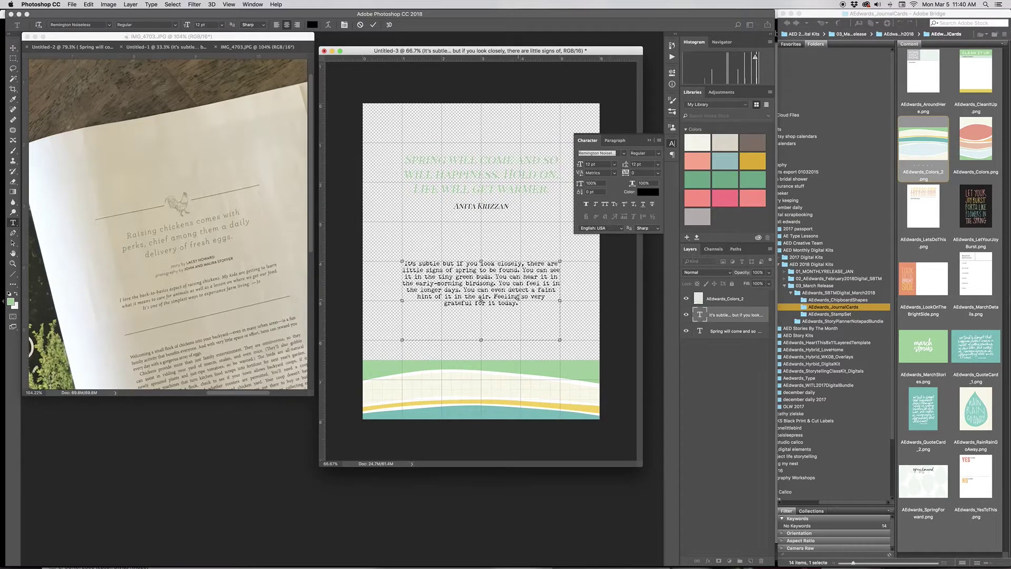
pyautogui.moveTo(524, 304); pyautogui.dragTo(373, 256)
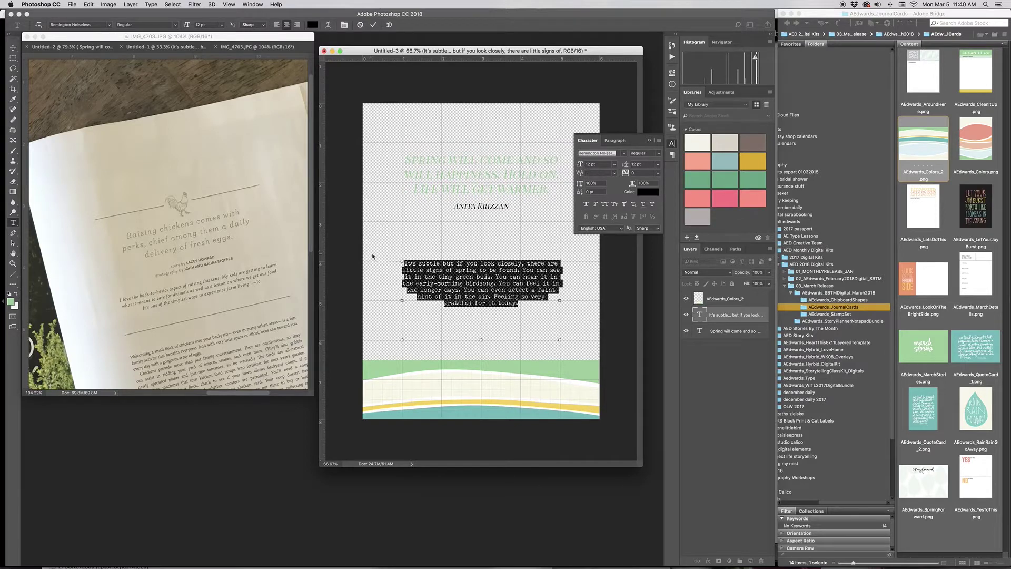
pyautogui.click(657, 164)
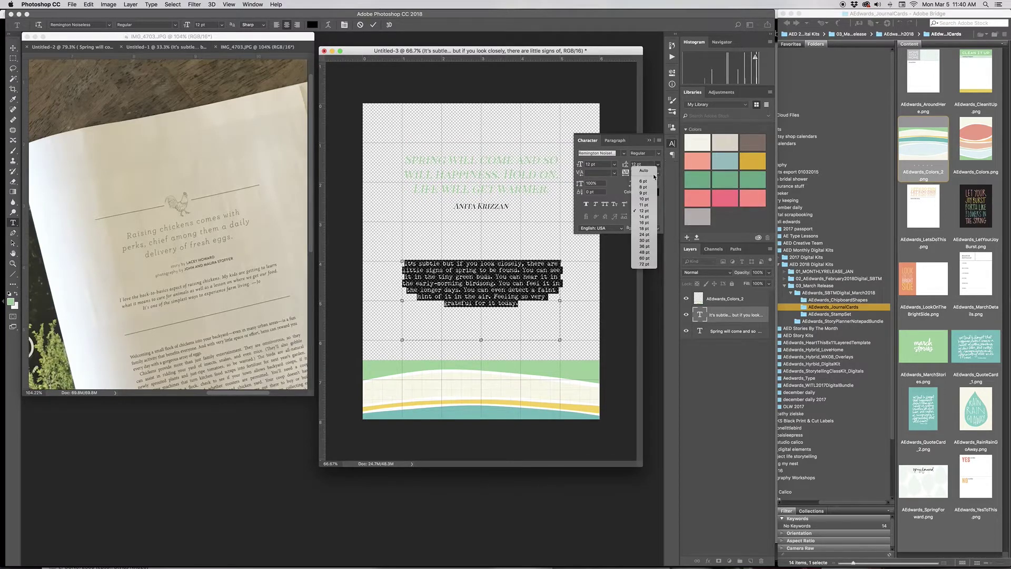
pyautogui.click(643, 216)
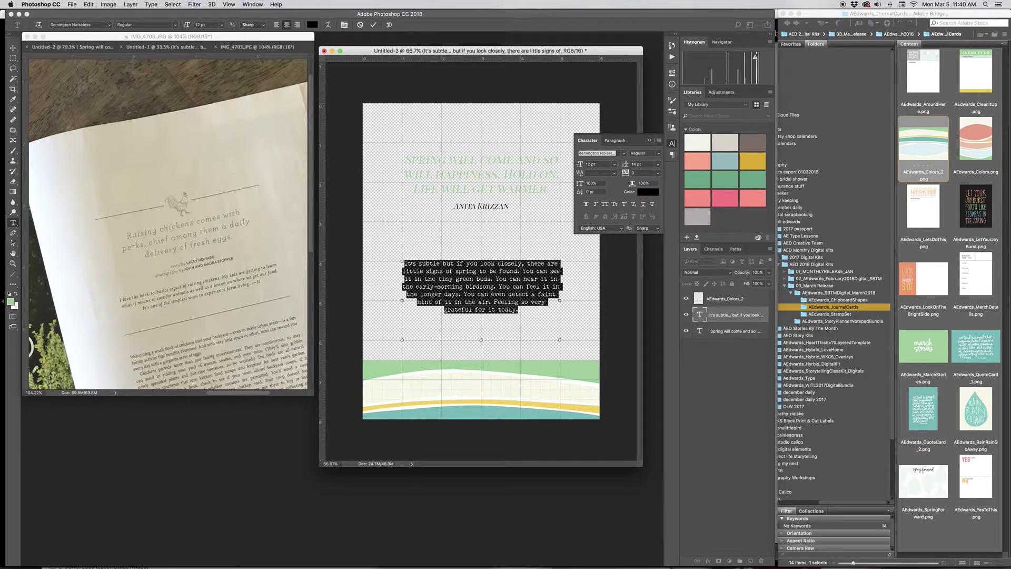
pyautogui.click(657, 164)
pyautogui.click(649, 224)
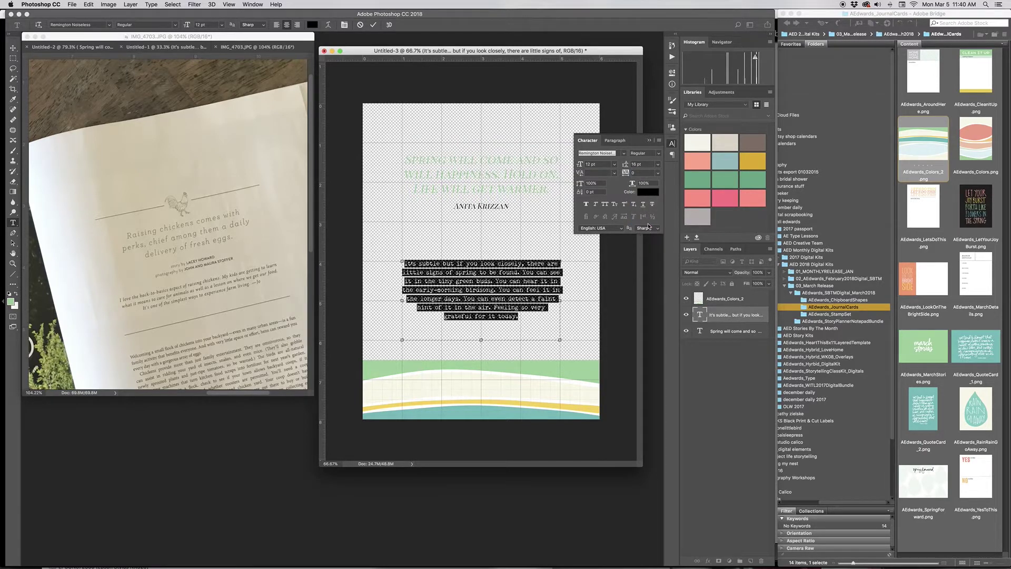
pyautogui.click(657, 165)
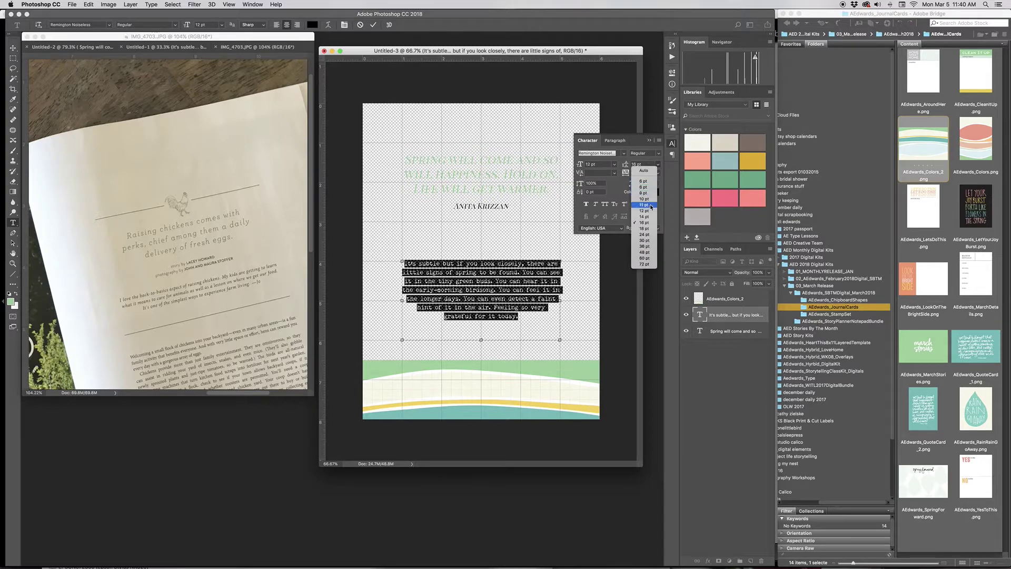
pyautogui.click(649, 217)
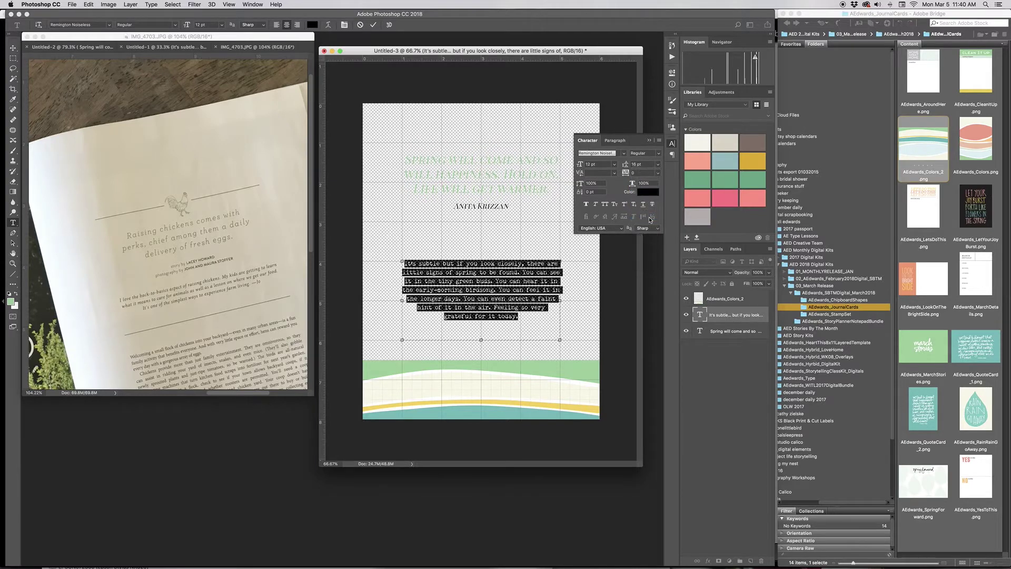
pyautogui.click(649, 141)
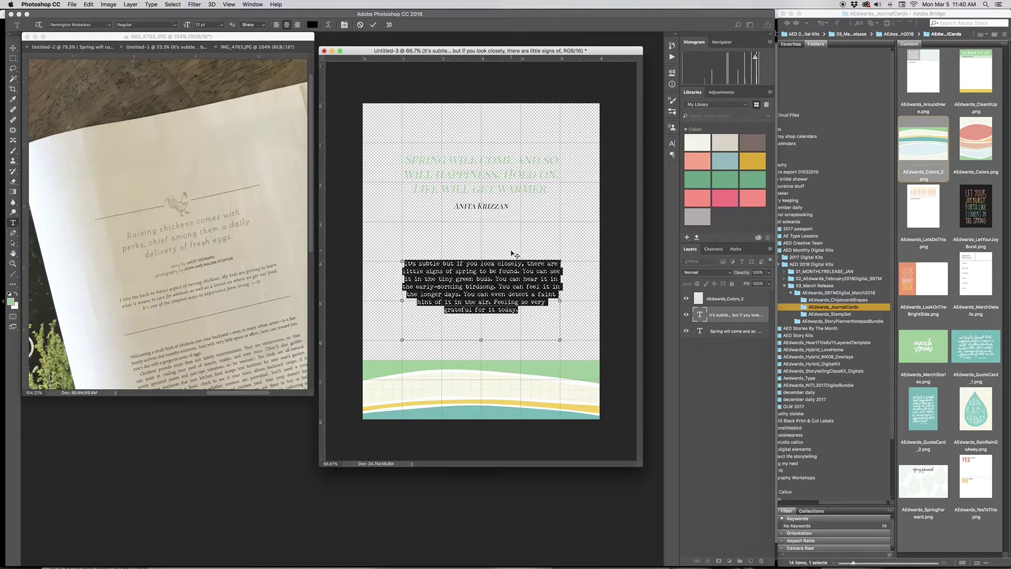
pyautogui.click(717, 376)
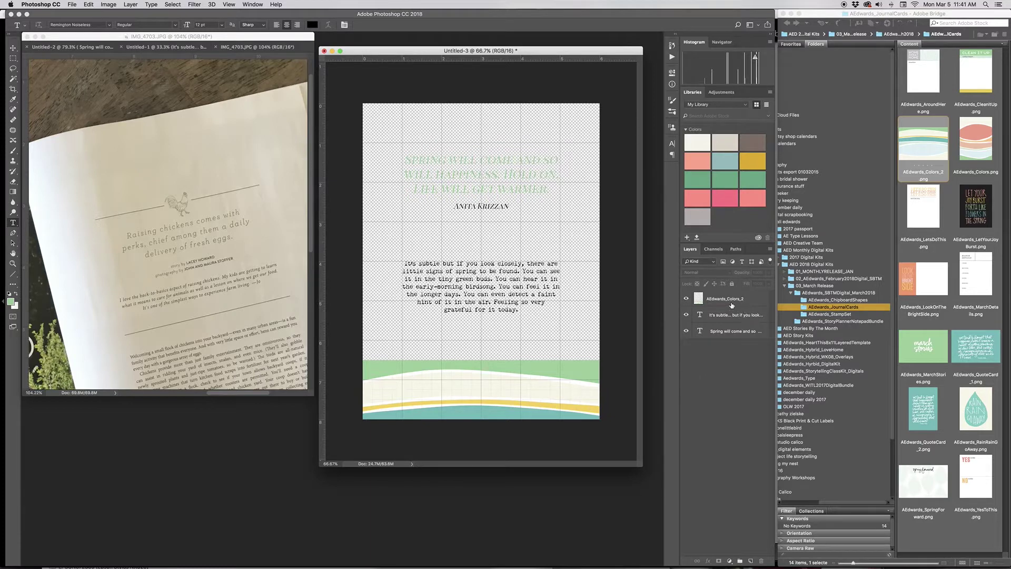
# Move the quote text block straight down about 0.25 inch to leave room above it.
pyautogui.click(491, 143)
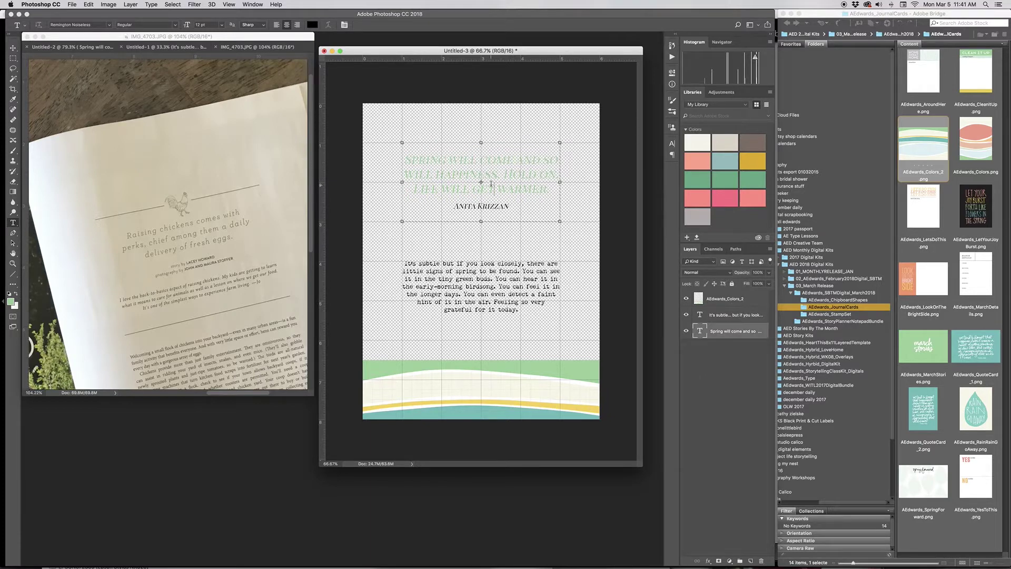
pyautogui.click(490, 131)
pyautogui.moveTo(489, 130); pyautogui.dragTo(490, 144)
pyautogui.press('super+Return')
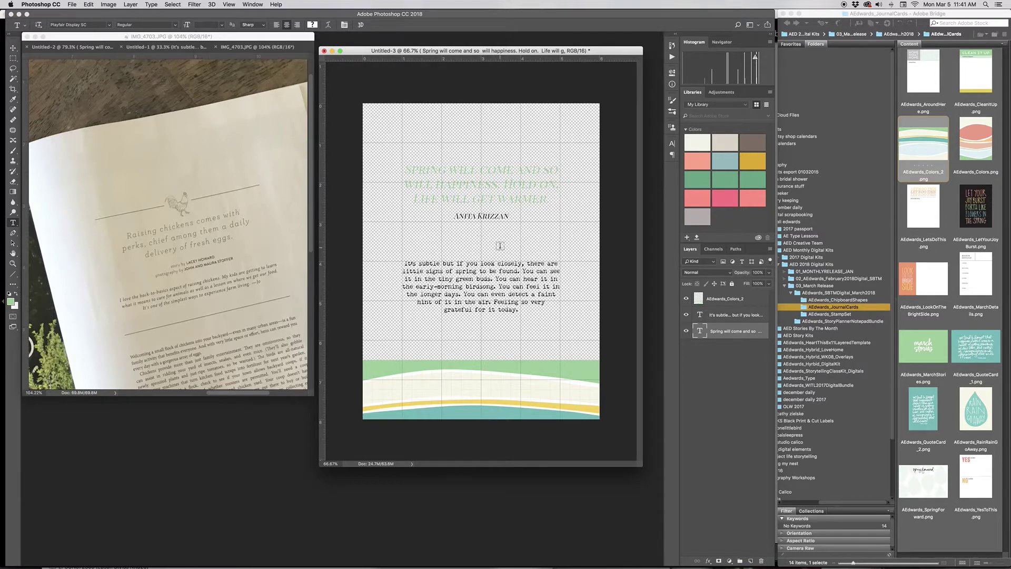
# Draw a horizontal green line about 4 inches (1200 px) long above the quote, along the 1-inch grid line.
pyautogui.click(14, 274)
pyautogui.click(17, 279)
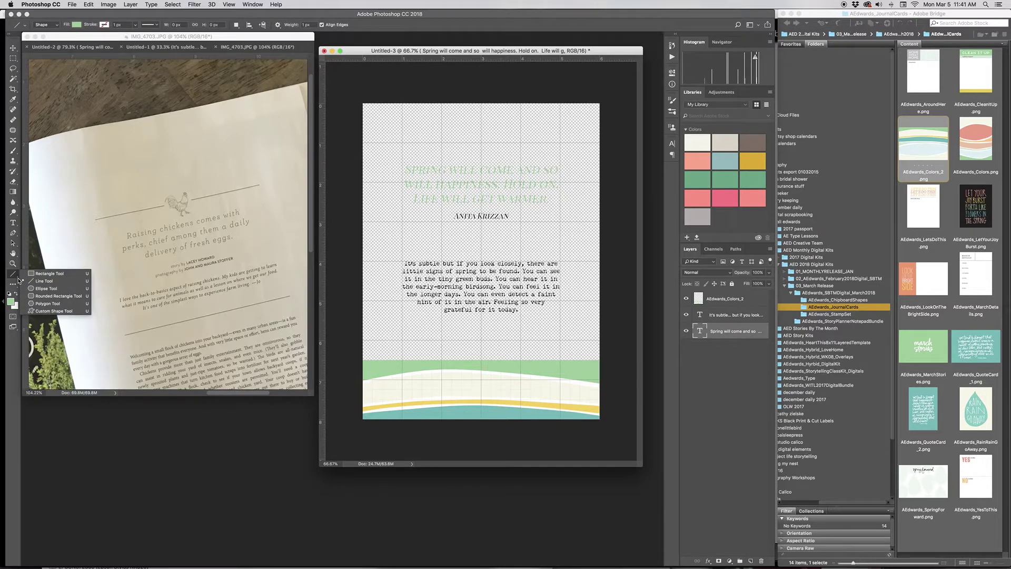
pyautogui.click(45, 283)
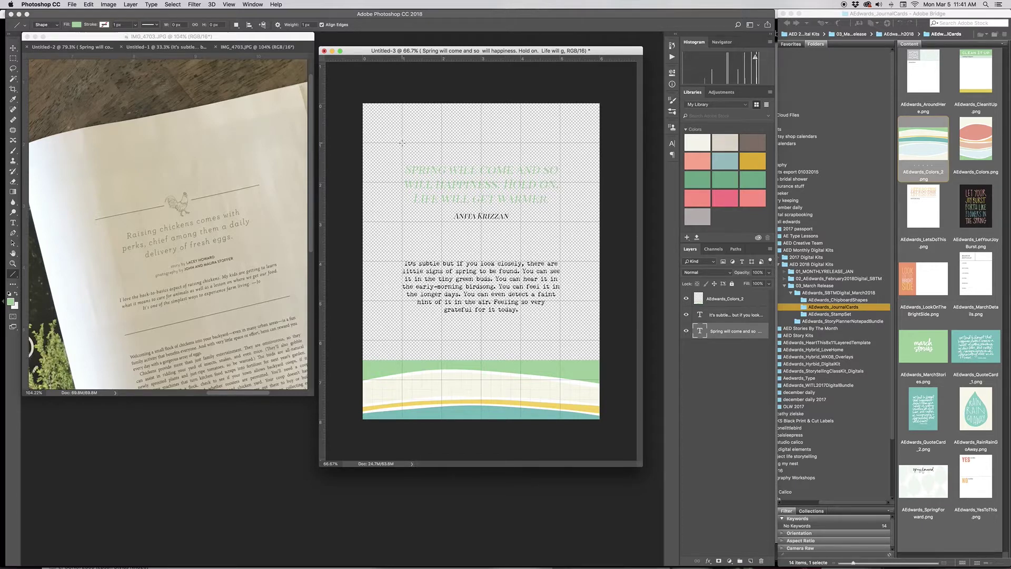
pyautogui.moveTo(402, 142); pyautogui.dragTo(560, 142)
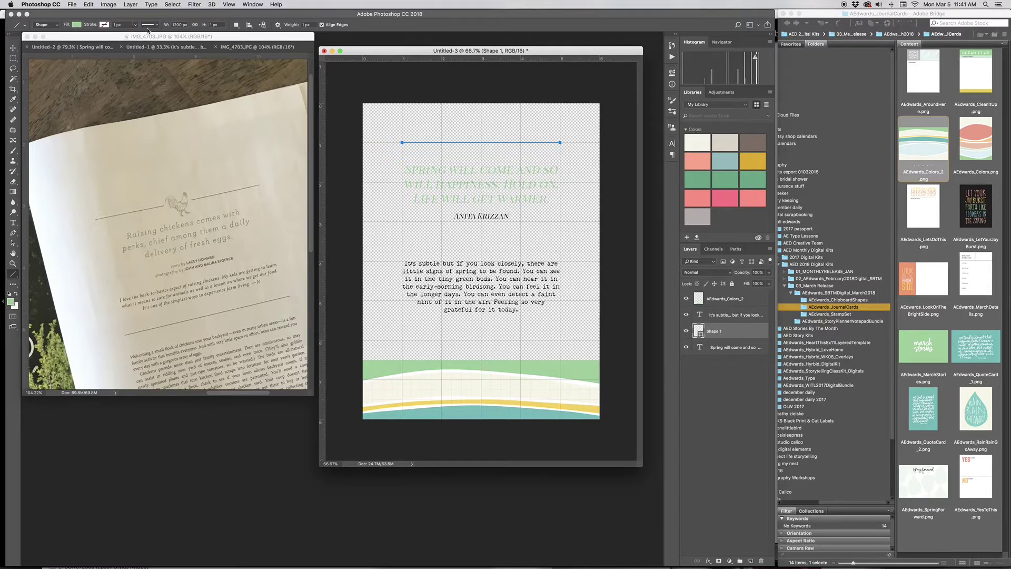
# Set the height of the line above the quote to 5 px.
pyautogui.click(213, 25)
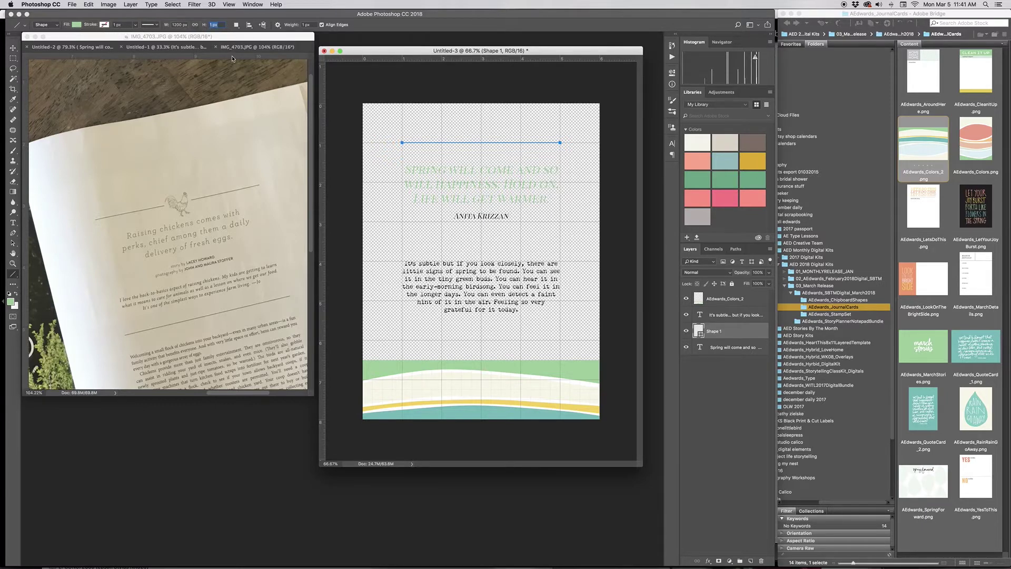
pyautogui.write('5')
pyautogui.press('Return')
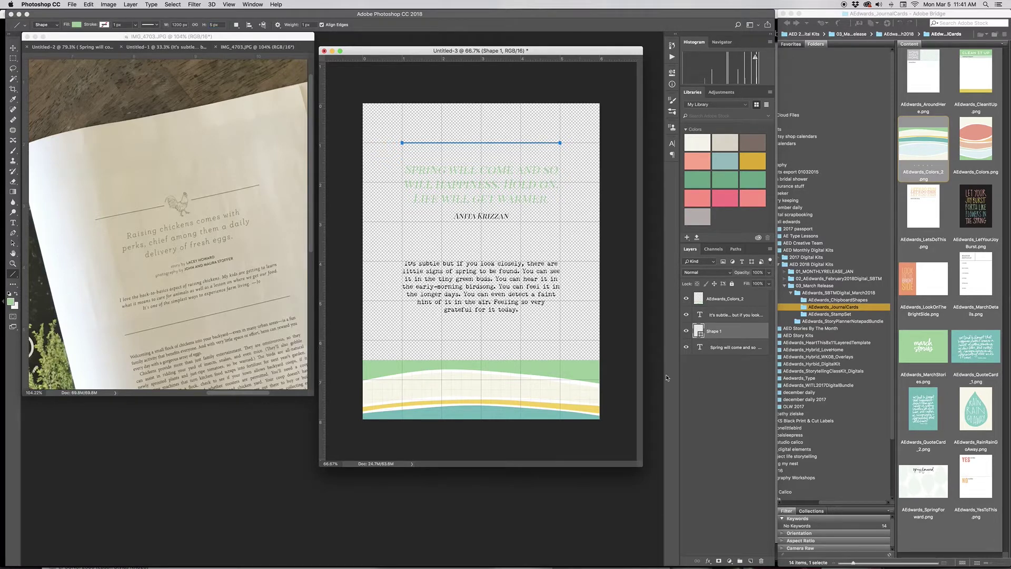
pyautogui.click(720, 379)
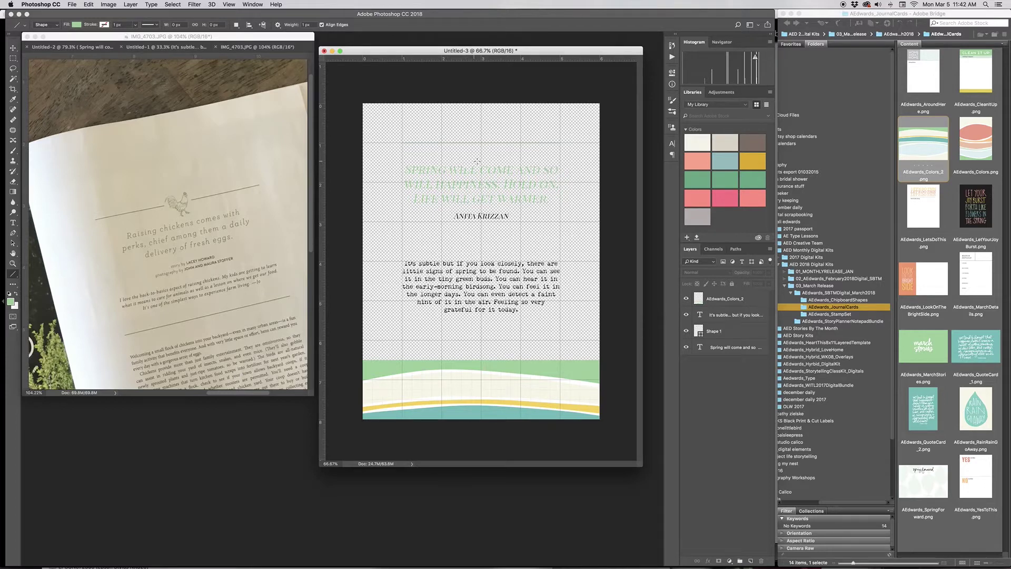
# Duplicate the line and move the copy straight down about 2.25 inches, just below the author's name.
pyautogui.click(731, 335)
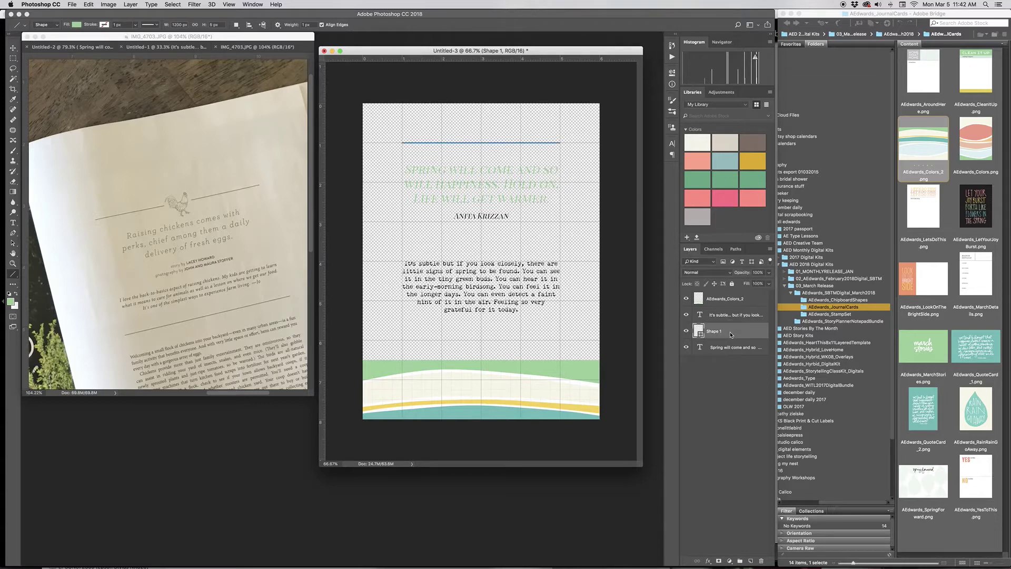
pyautogui.press('super+j')
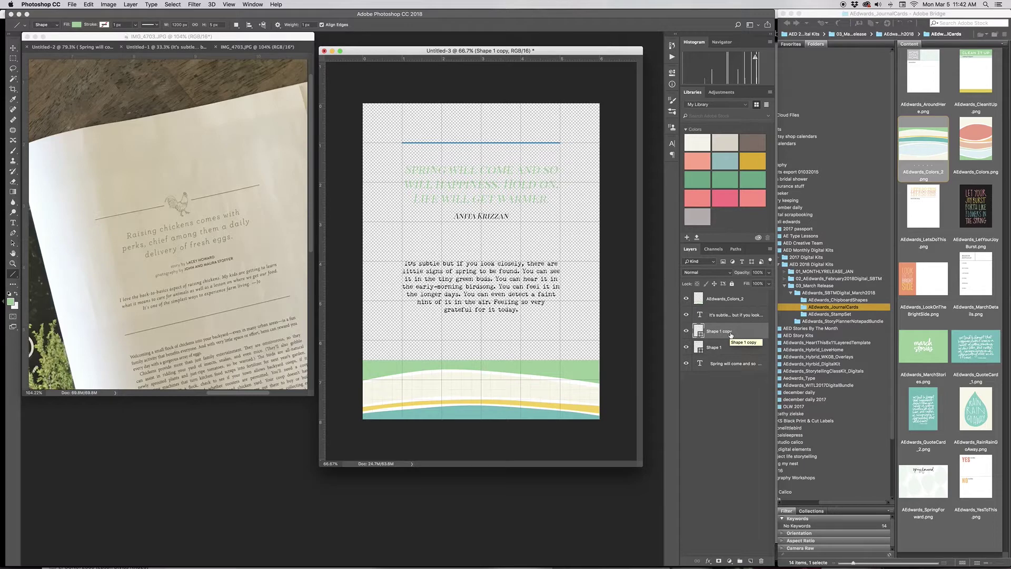
pyautogui.press('v')
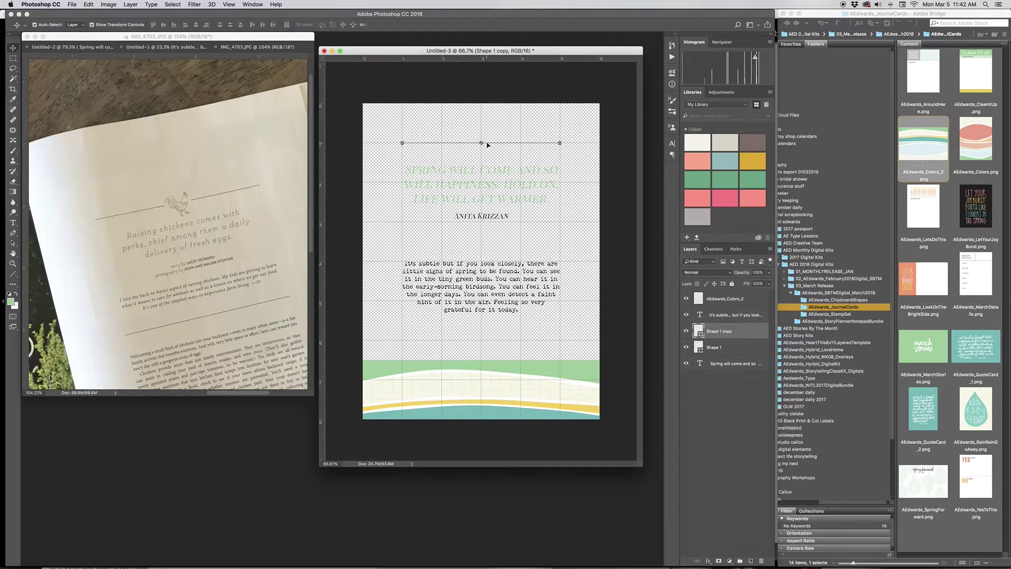
pyautogui.moveTo(488, 145); pyautogui.dragTo(487, 231)
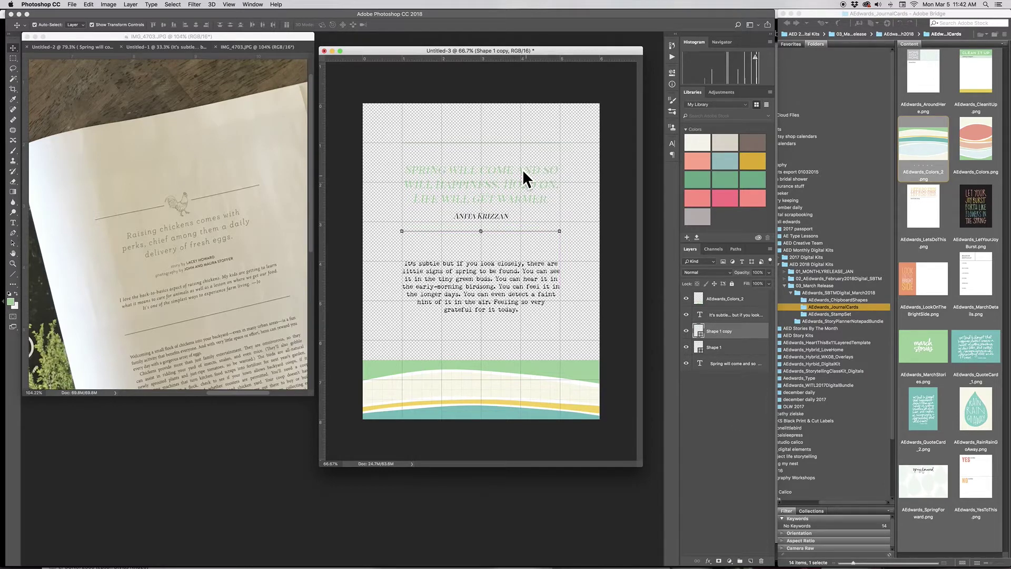
pyautogui.click(729, 407)
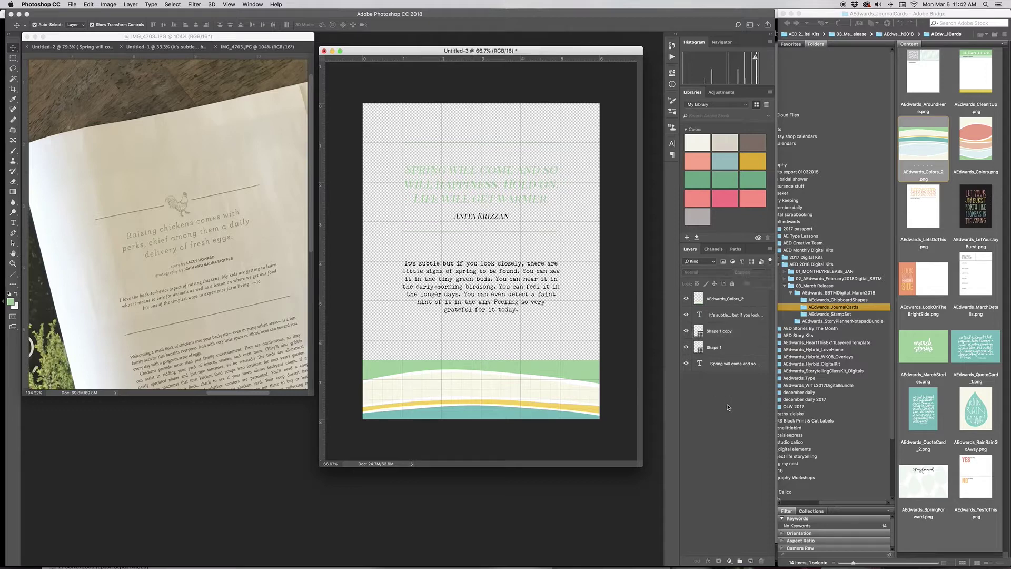
# Move the quote text block up about 0.13 inch so it is centred between the two dividing lines.
pyautogui.click(490, 196)
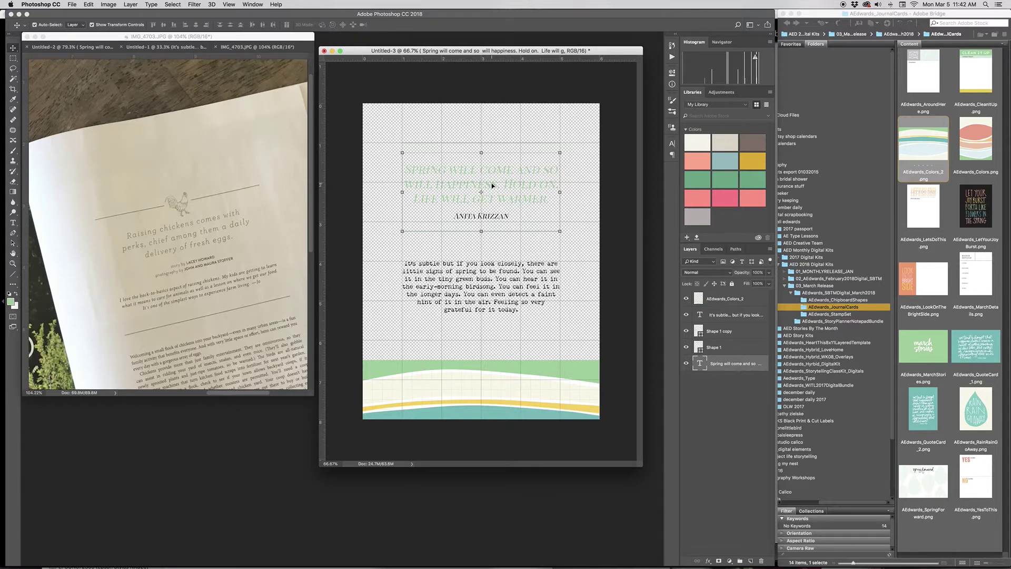
pyautogui.click(495, 187)
pyautogui.moveTo(495, 188); pyautogui.dragTo(495, 183)
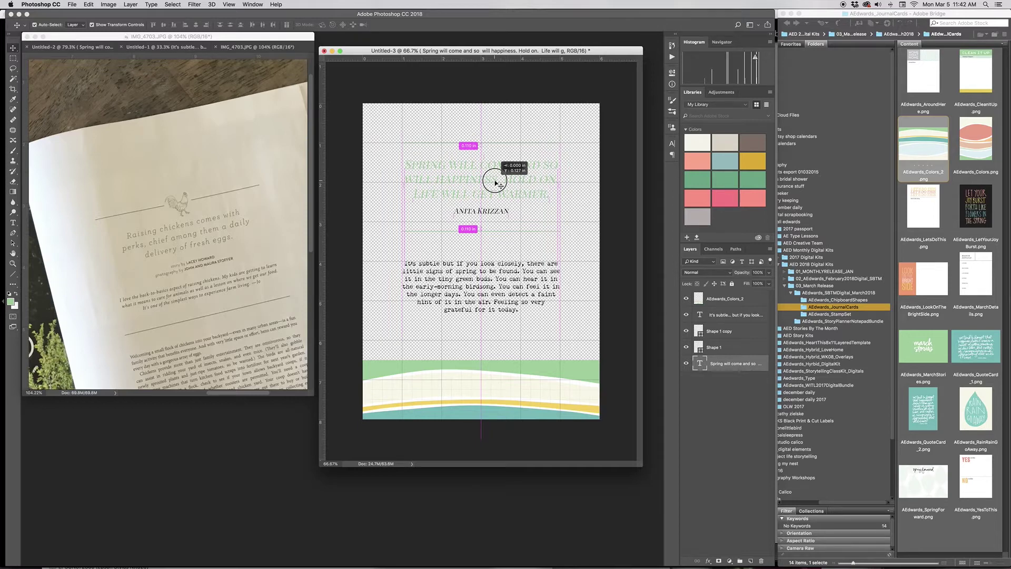
# Finish placing the quote between its lines and extend the journaling text box's upper edge upward by about 0.25 inch.
pyautogui.moveTo(496, 183); pyautogui.dragTo(497, 183)
pyautogui.click(722, 470)
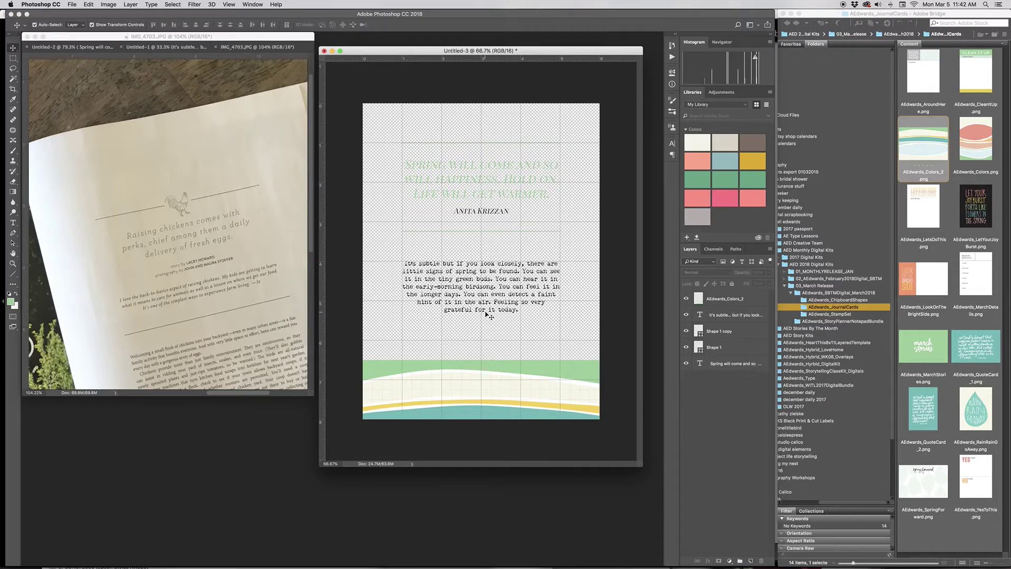
pyautogui.click(485, 295)
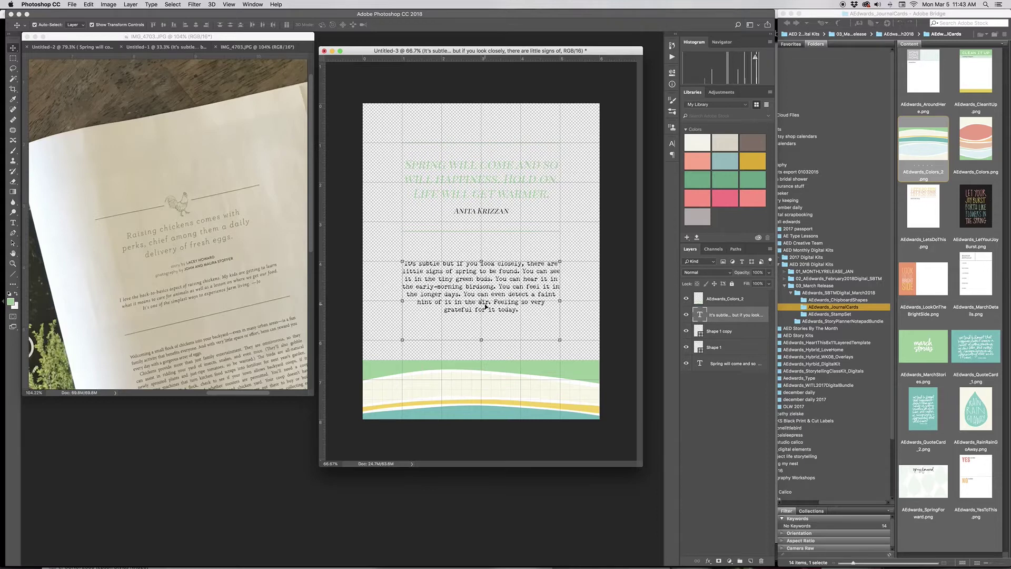
pyautogui.press('t')
pyautogui.moveTo(481, 261); pyautogui.dragTo(480, 253)
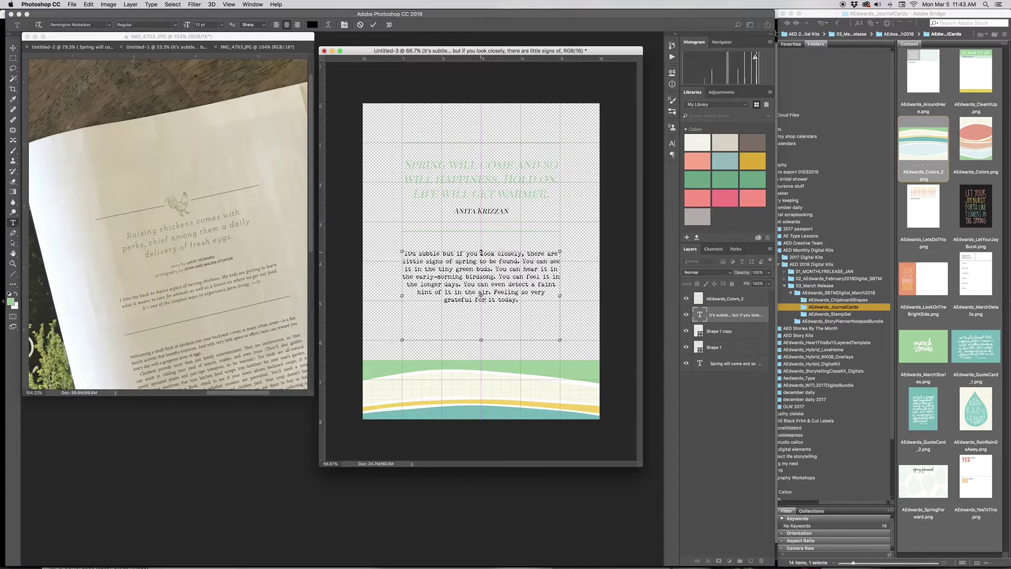
# Set the leading of the whole journaling paragraph to 16 pt.
pyautogui.moveTo(522, 304); pyautogui.dragTo(396, 253)
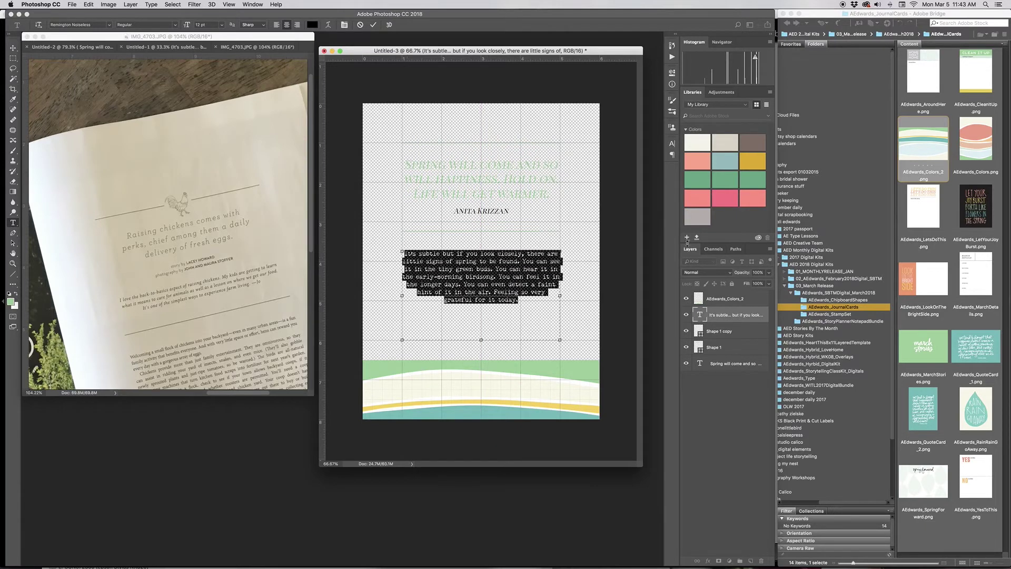
pyautogui.click(673, 143)
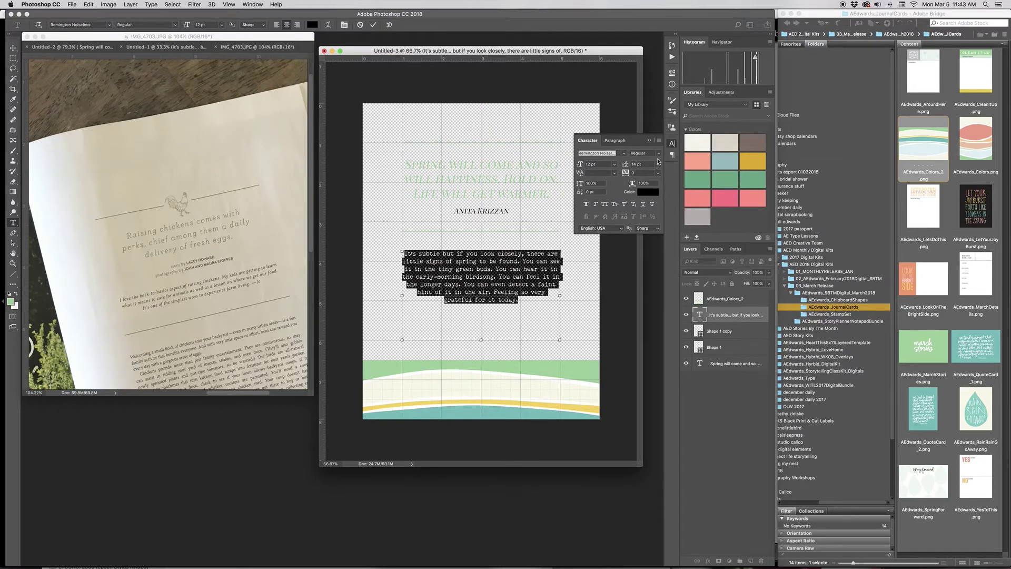
pyautogui.click(657, 165)
pyautogui.click(644, 222)
pyautogui.click(736, 425)
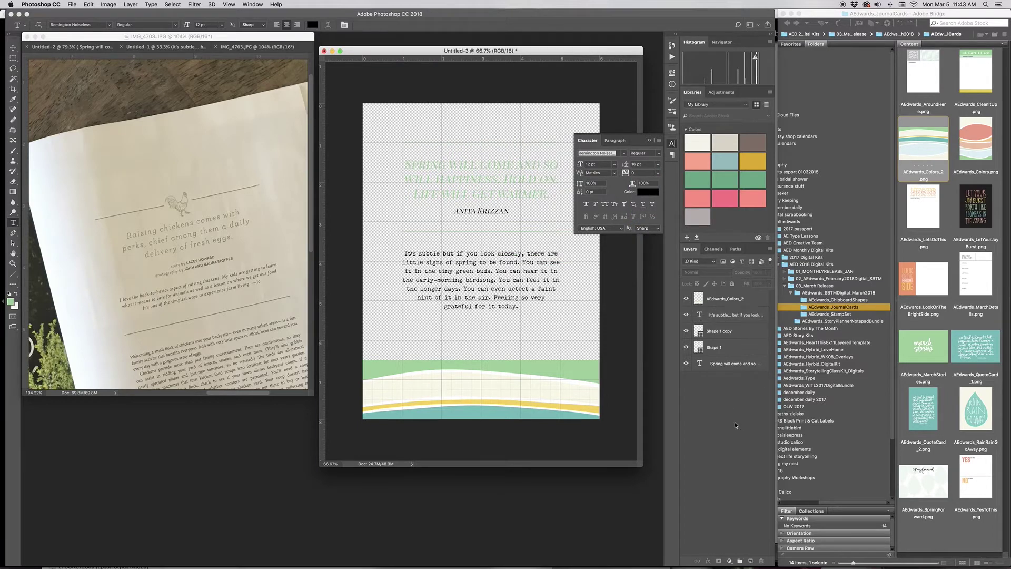
pyautogui.click(650, 143)
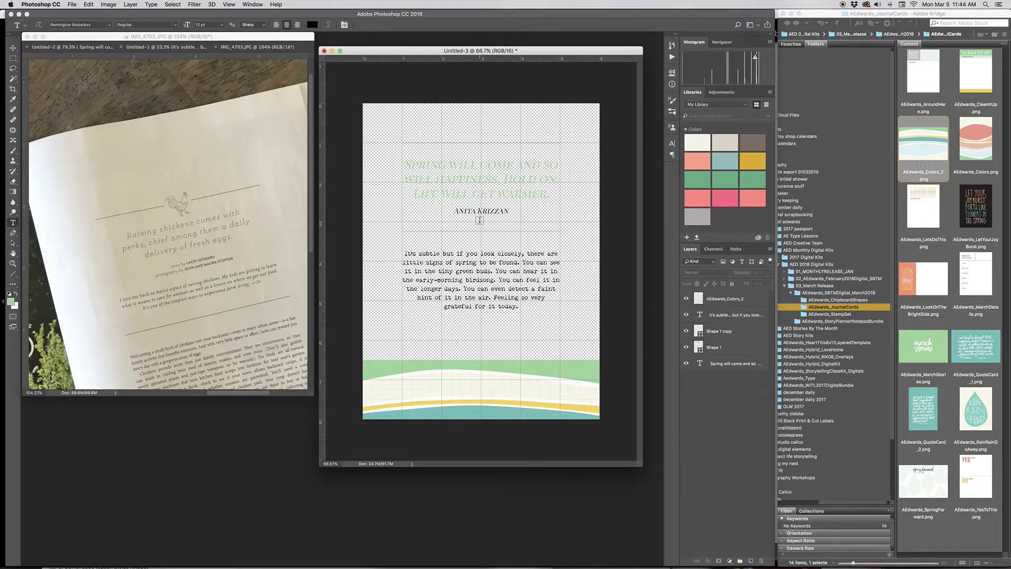
# Move the quote, both dividing lines and the journaling text down together about 0.5 inch.
pyautogui.click(740, 315)
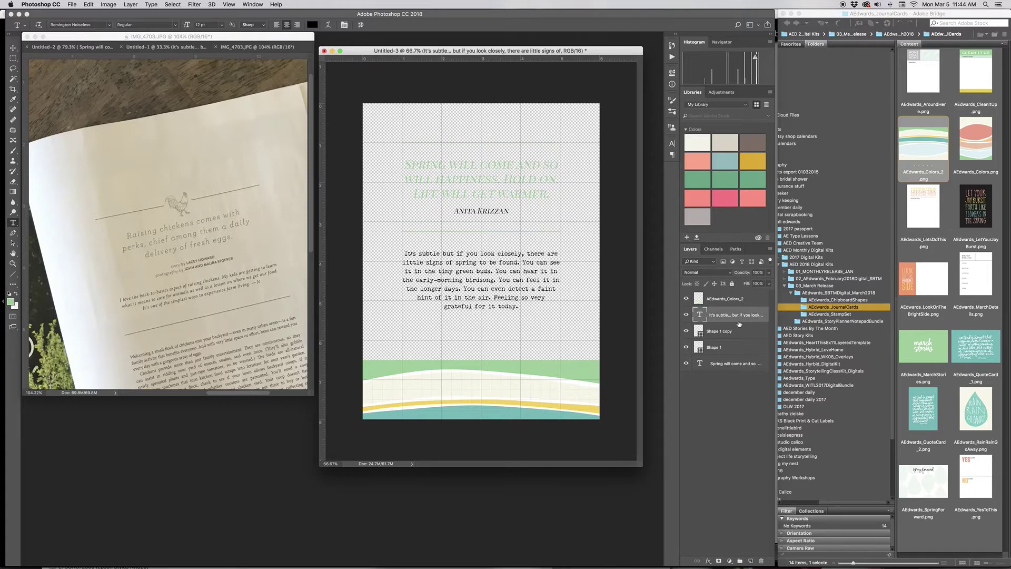
pyautogui.keyDown('shift'); pyautogui.click(738, 333); pyautogui.keyUp('shift')
pyautogui.keyDown('shift'); pyautogui.click(739, 348); pyautogui.keyUp('shift')
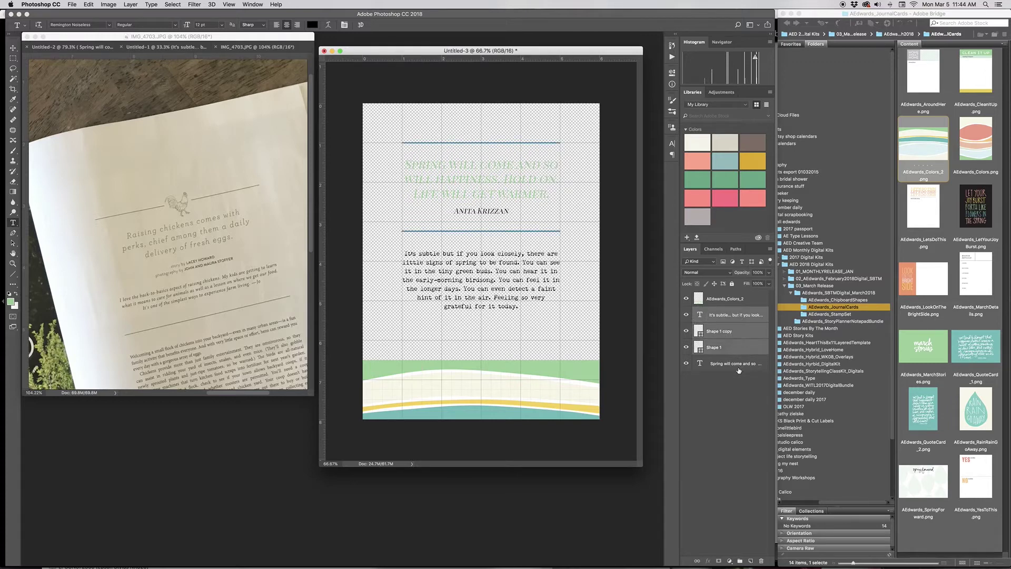
pyautogui.keyDown('shift'); pyautogui.click(738, 368); pyautogui.keyUp('shift')
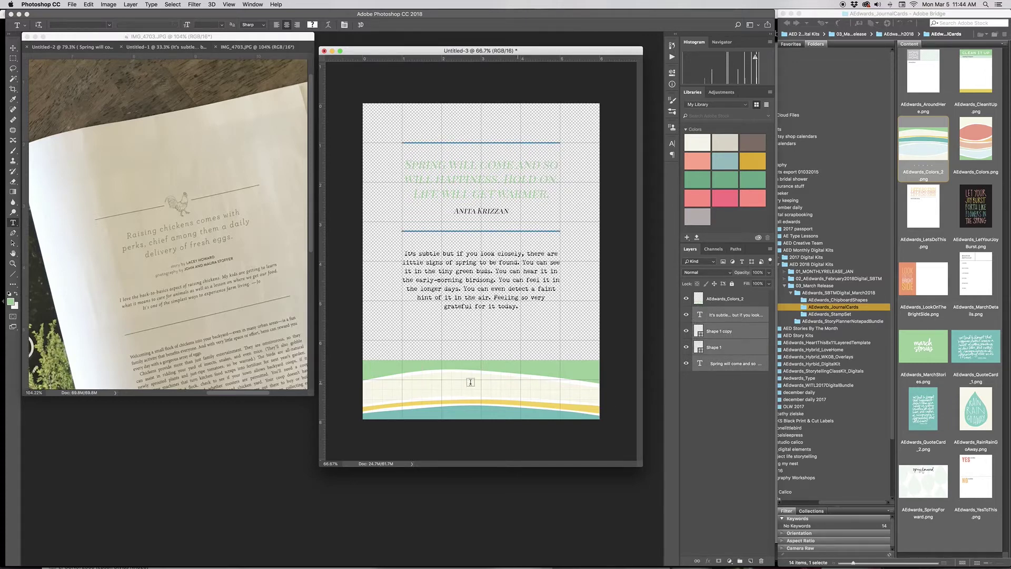
pyautogui.press('v')
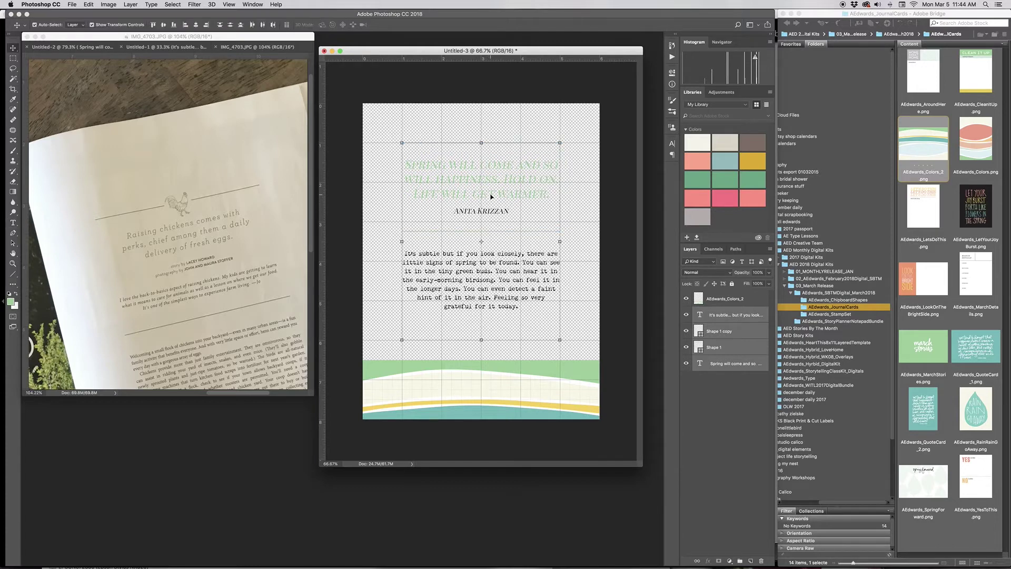
pyautogui.moveTo(488, 193); pyautogui.dragTo(491, 213)
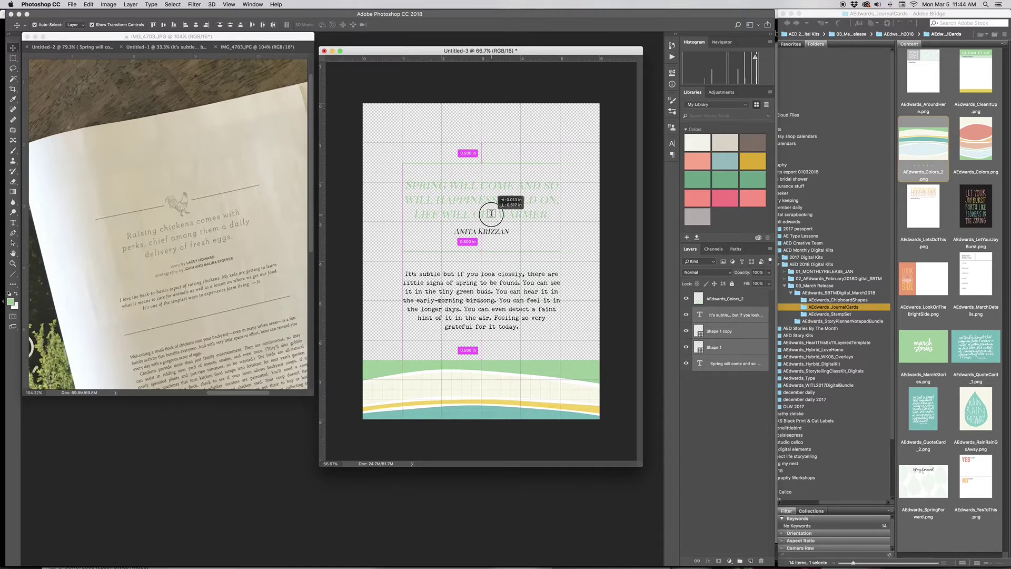
pyautogui.moveTo(491, 213); pyautogui.dragTo(490, 212)
pyautogui.click(494, 140)
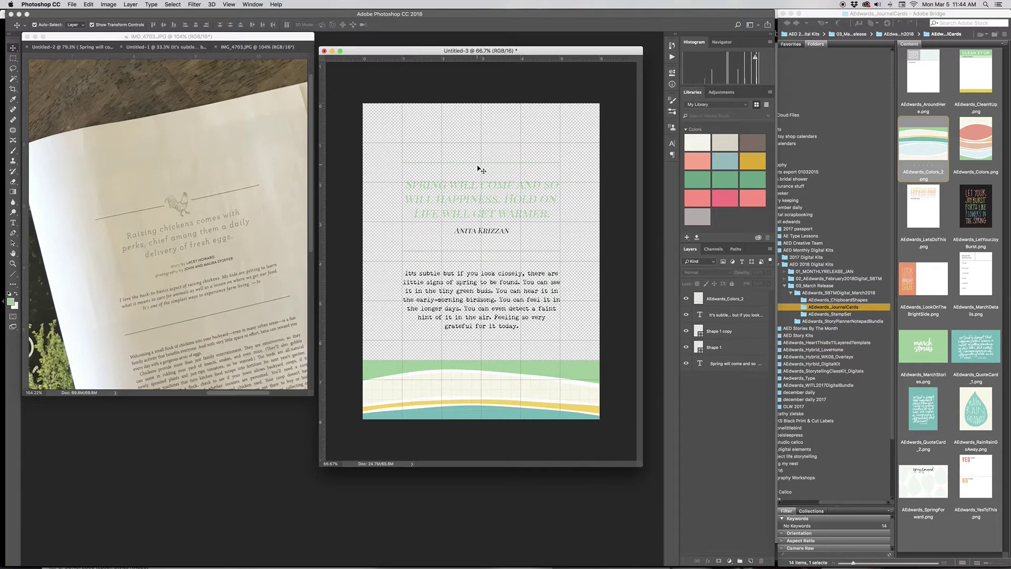
pyautogui.click(479, 141)
# Switch to Lightroom and crop the spring sprouts photo to a 4 x 3 ratio, keeping more of its upper part.
pyautogui.press('super+Tab')
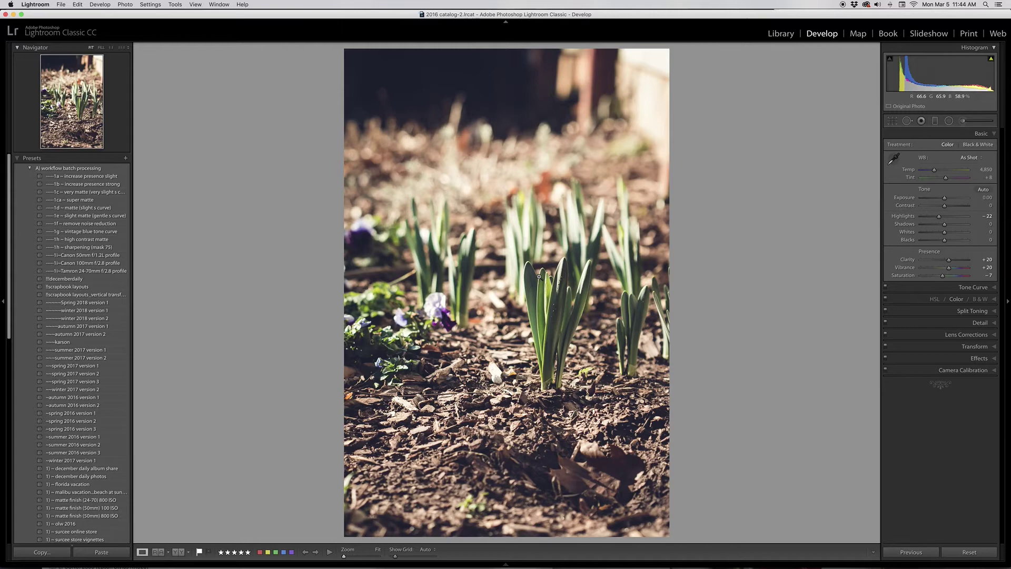
pyautogui.click(892, 121)
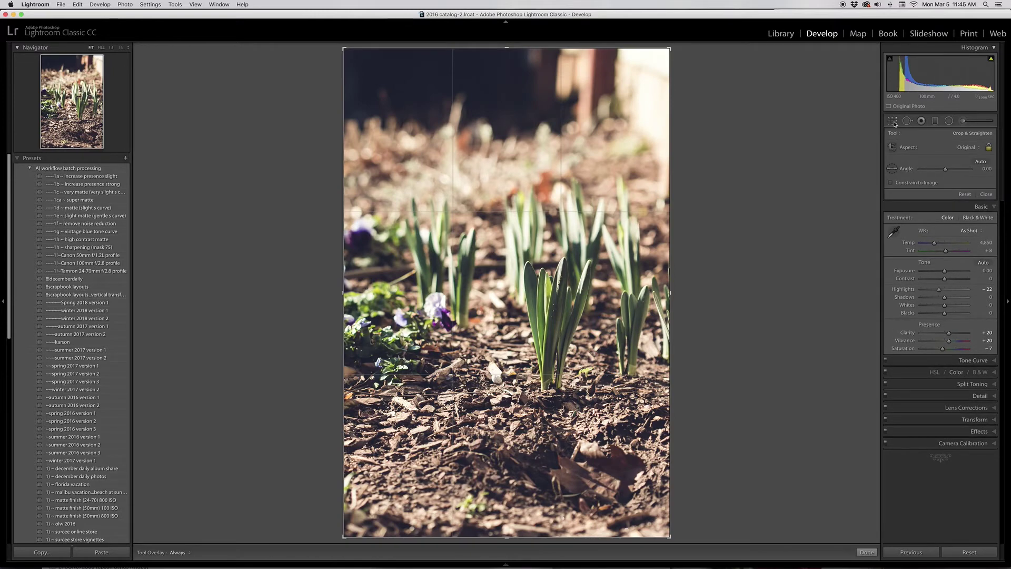
pyautogui.click(967, 148)
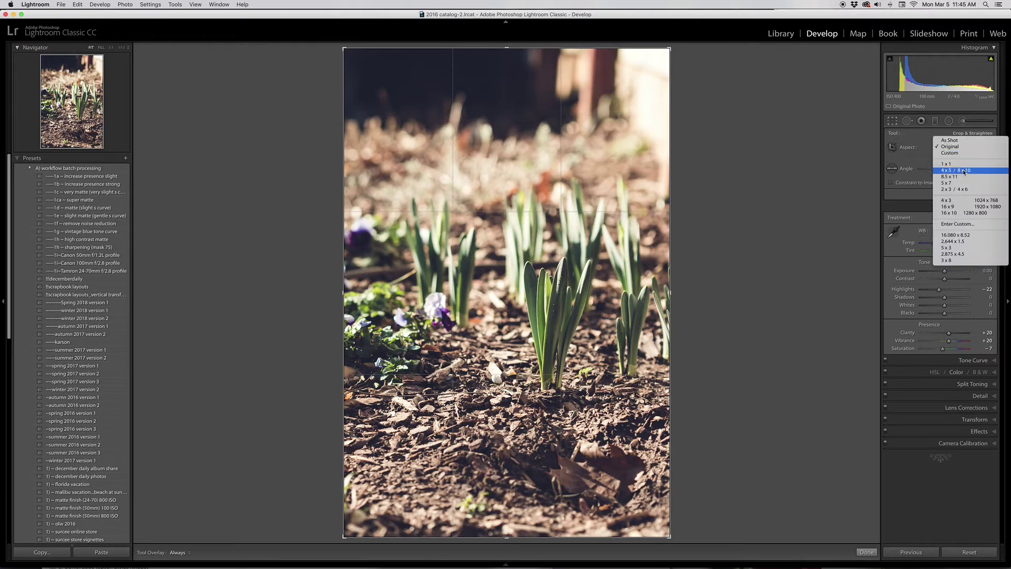
pyautogui.click(951, 201)
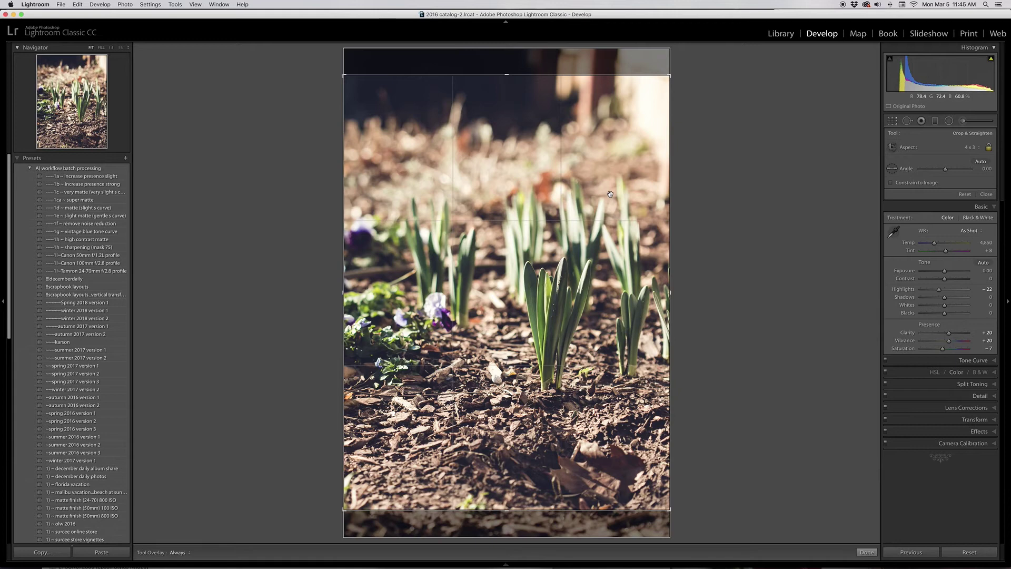
pyautogui.moveTo(591, 170); pyautogui.dragTo(590, 192)
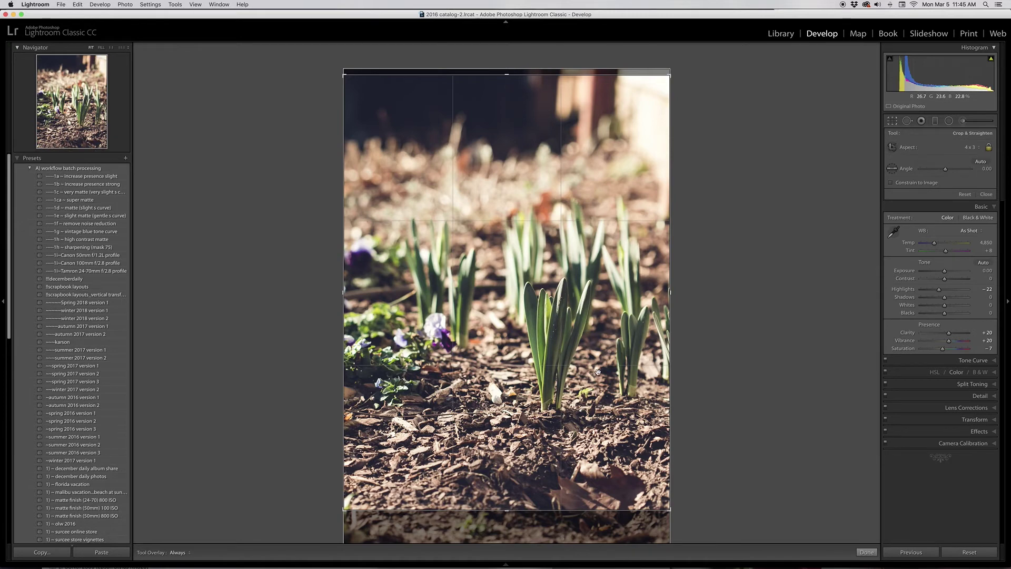
pyautogui.press('Return')
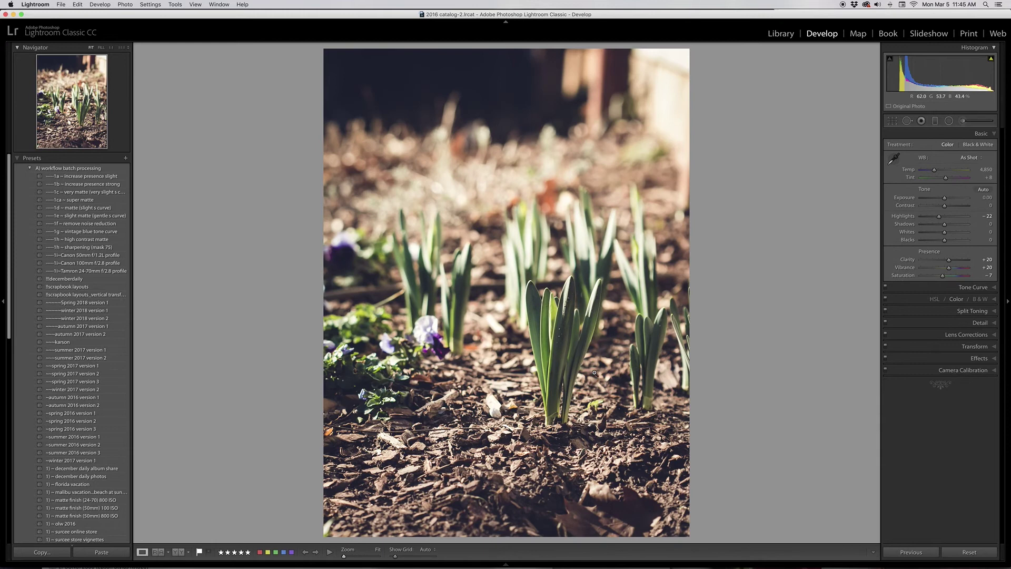
# Open the cropped sprouts photo for editing in Adobe Photoshop CC 2018.
pyautogui.rightClick(453, 233)
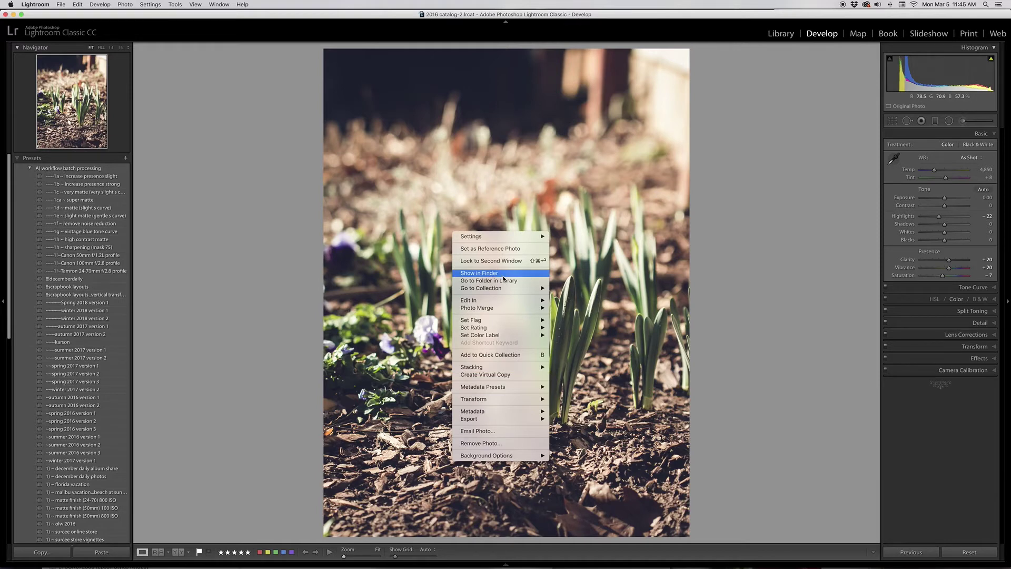
pyautogui.moveTo(500, 300)
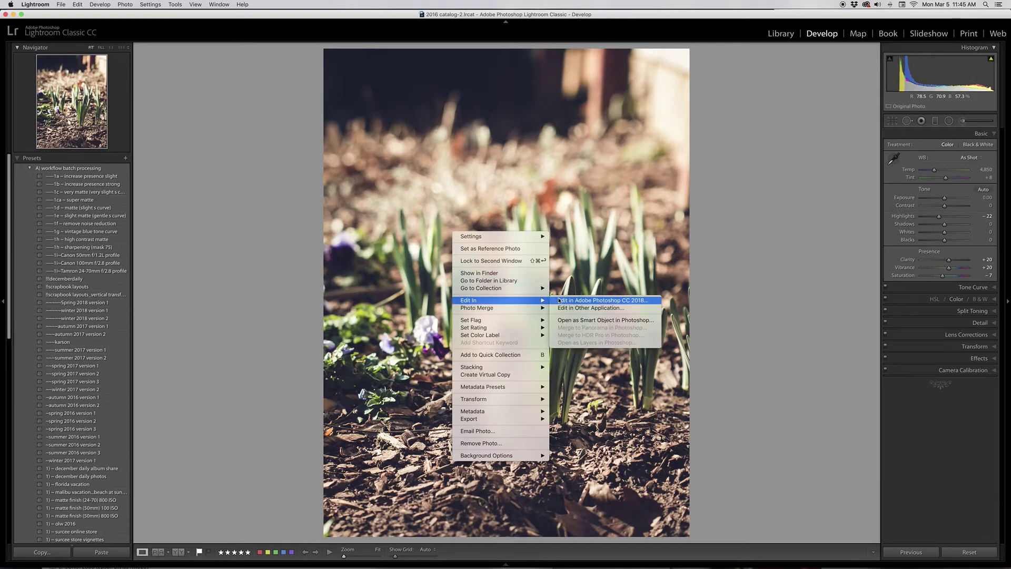
pyautogui.click(557, 298)
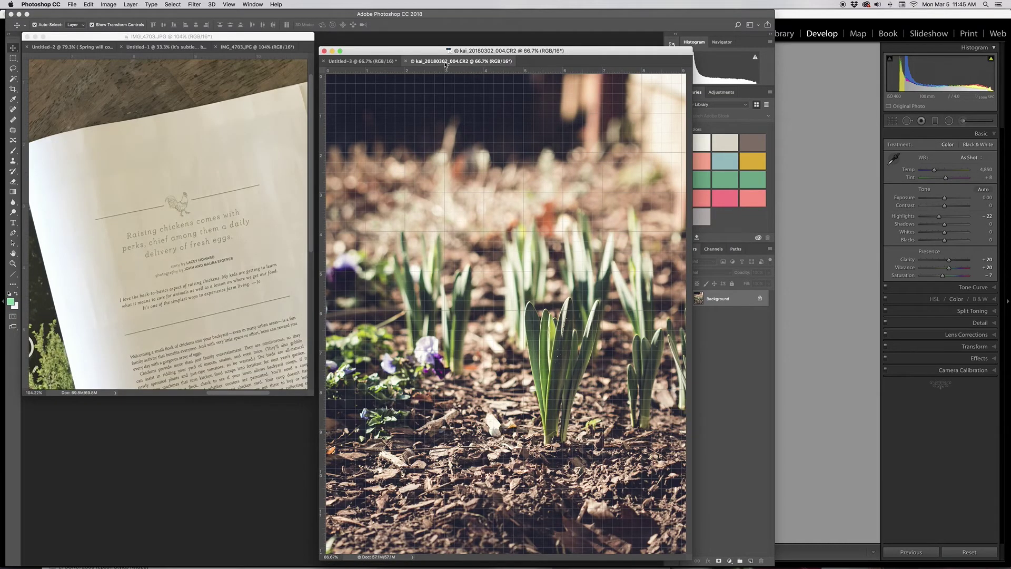
# Detach the photo into its own window and arrange it beside the scrapbook page at 50% zoom.
pyautogui.click(440, 64)
pyautogui.moveTo(439, 63); pyautogui.dragTo(192, 66)
pyautogui.moveTo(468, 61); pyautogui.dragTo(379, 47)
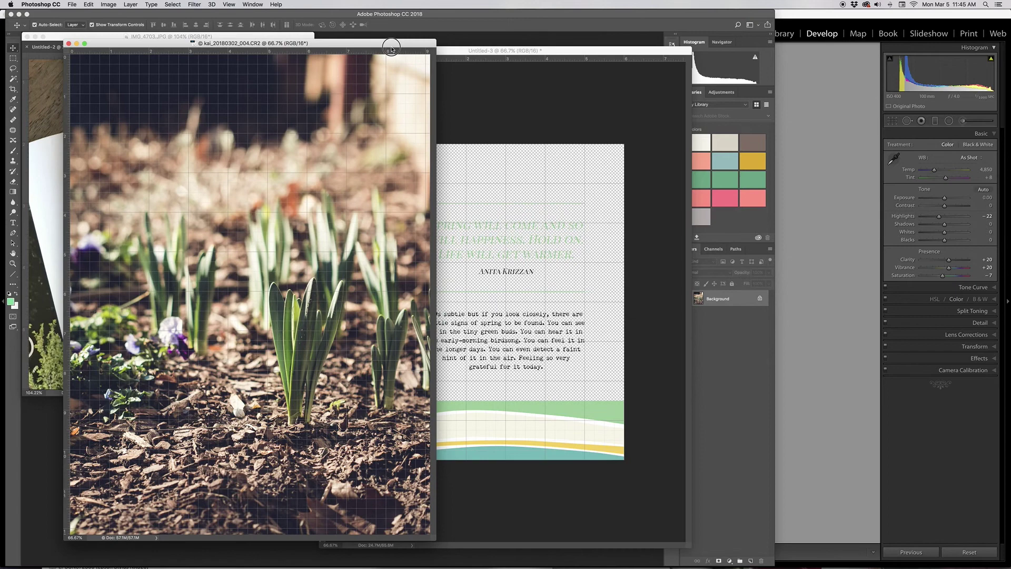
pyautogui.click(571, 50)
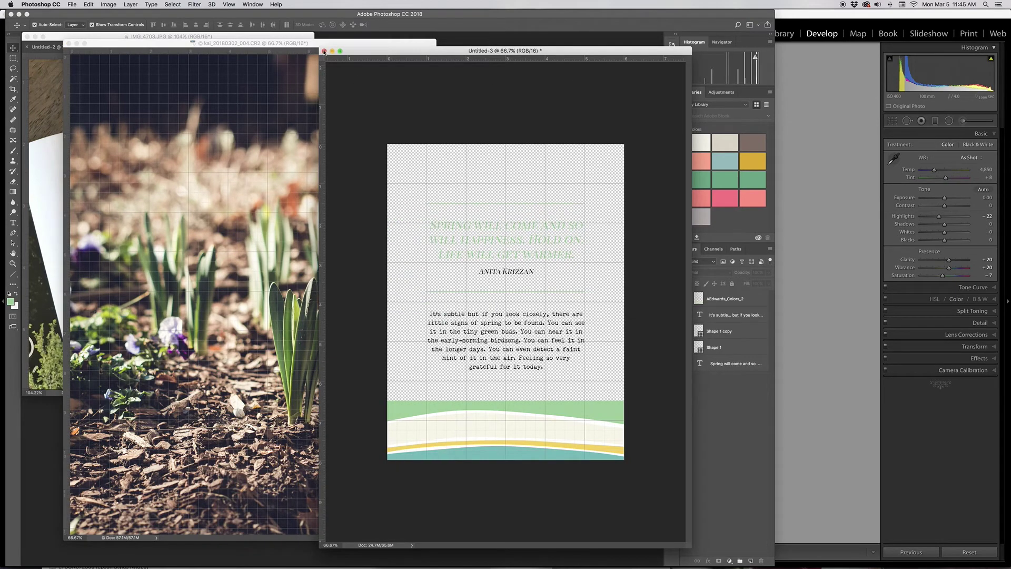
pyautogui.moveTo(320, 47); pyautogui.dragTo(372, 67)
pyautogui.click(435, 42)
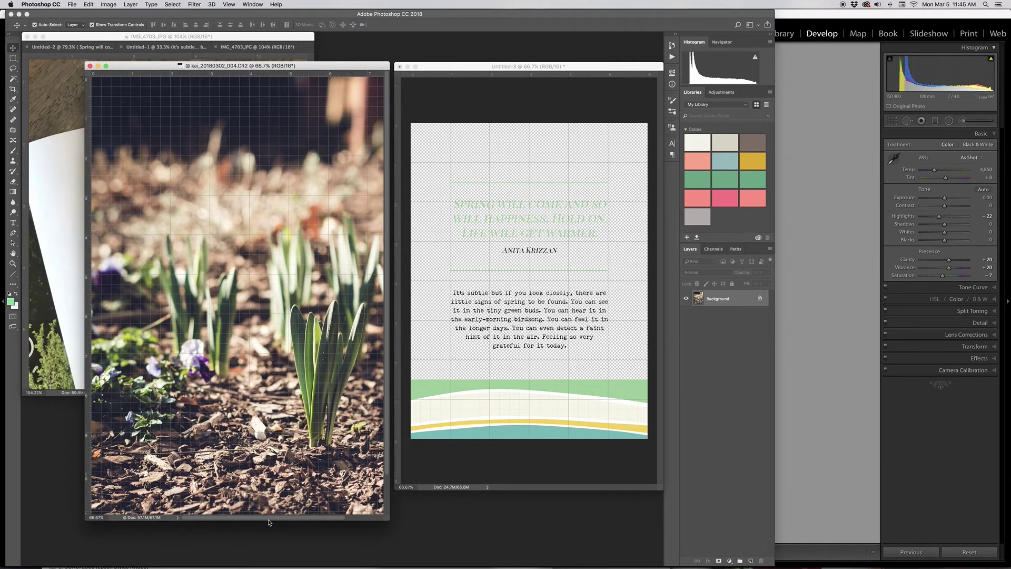
pyautogui.moveTo(269, 520); pyautogui.dragTo(267, 492)
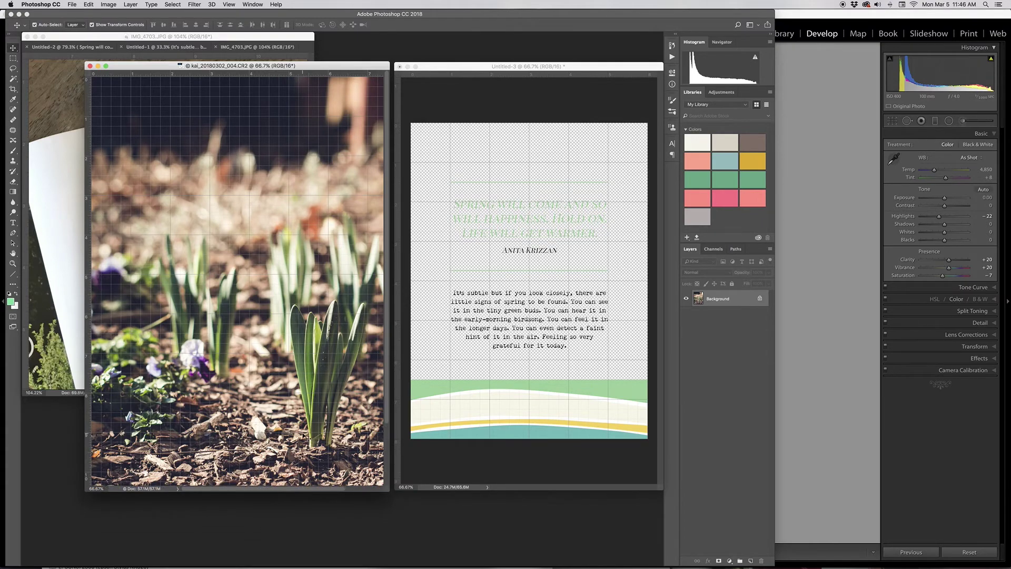
pyautogui.press('super+minus')
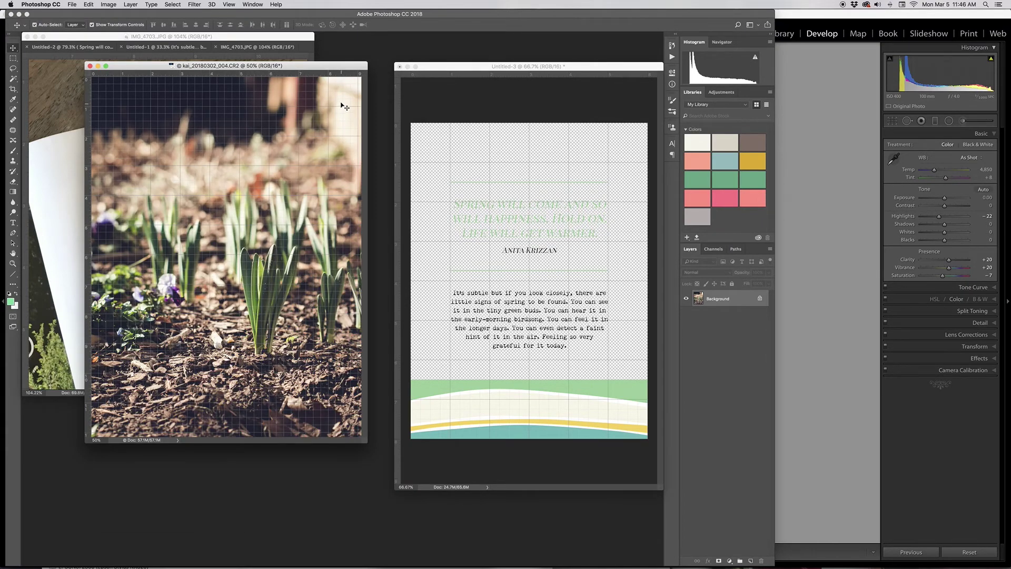
pyautogui.moveTo(331, 67); pyautogui.dragTo(344, 67)
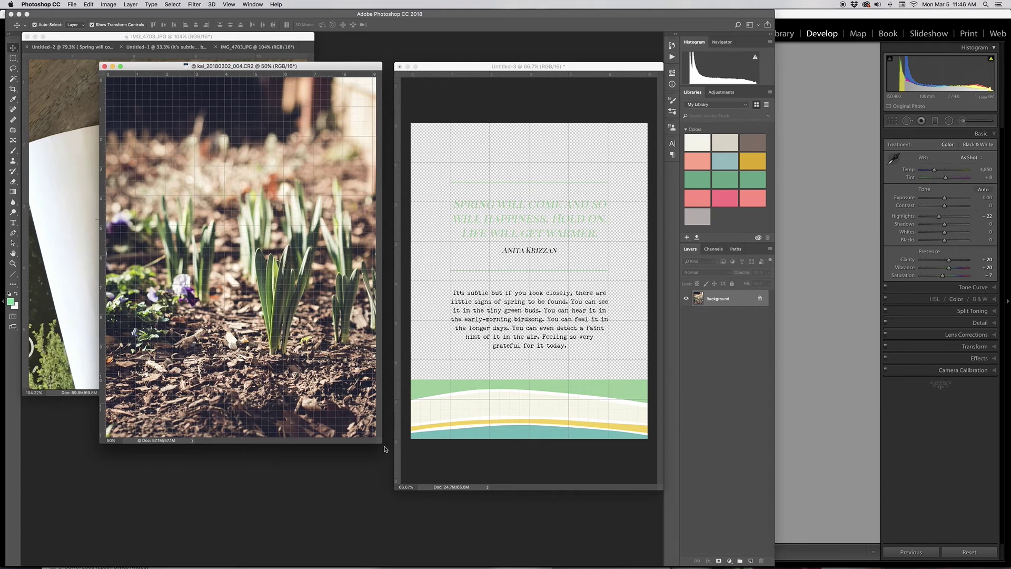
pyautogui.moveTo(382, 442); pyautogui.dragTo(391, 490)
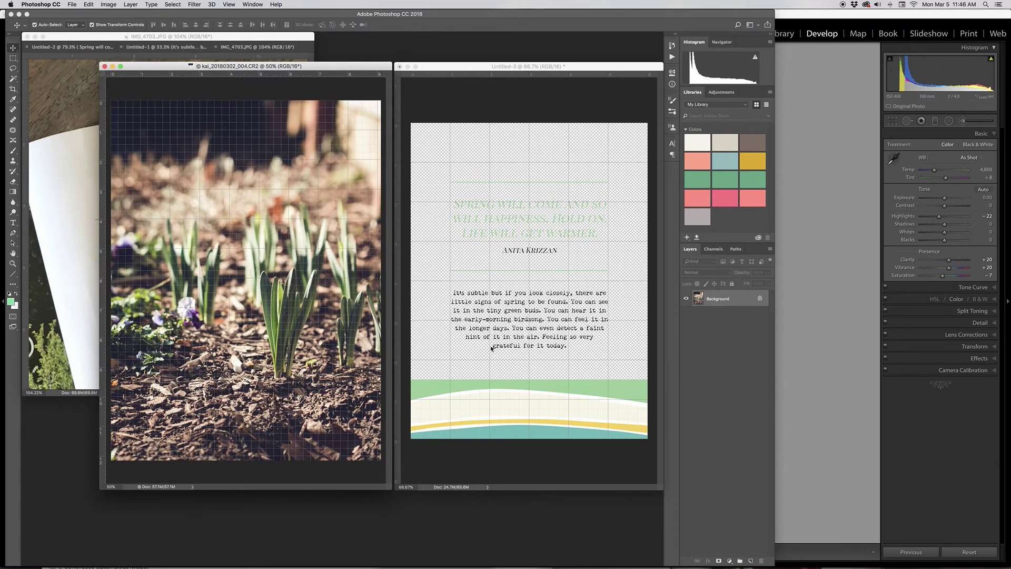
# Switch to Bridge, open the AEdwards_StampSet folder and place the AEdwards_MarchStories stamp near the middle of the photo.
pyautogui.moveTo(421, 560)
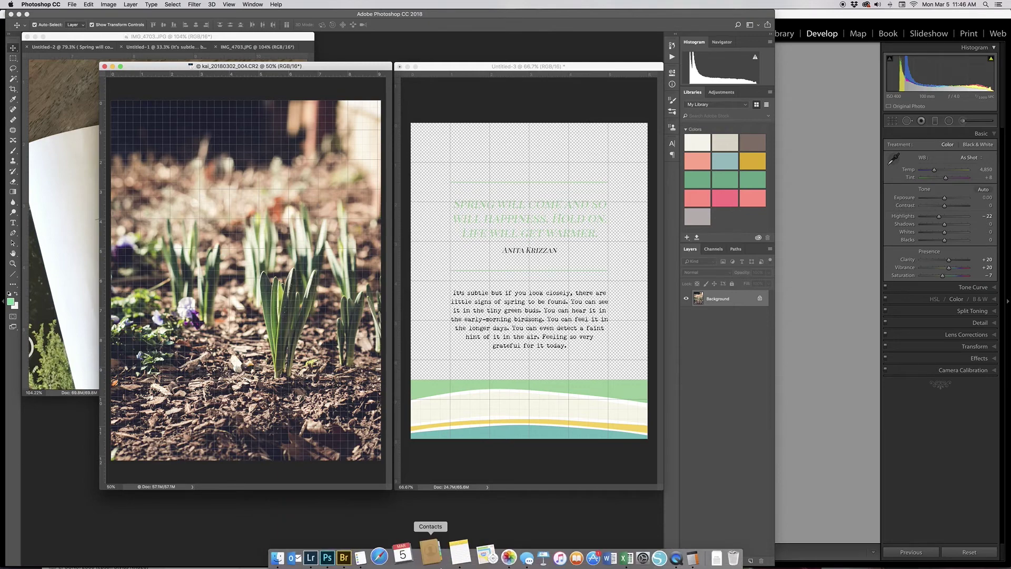
pyautogui.click(369, 558)
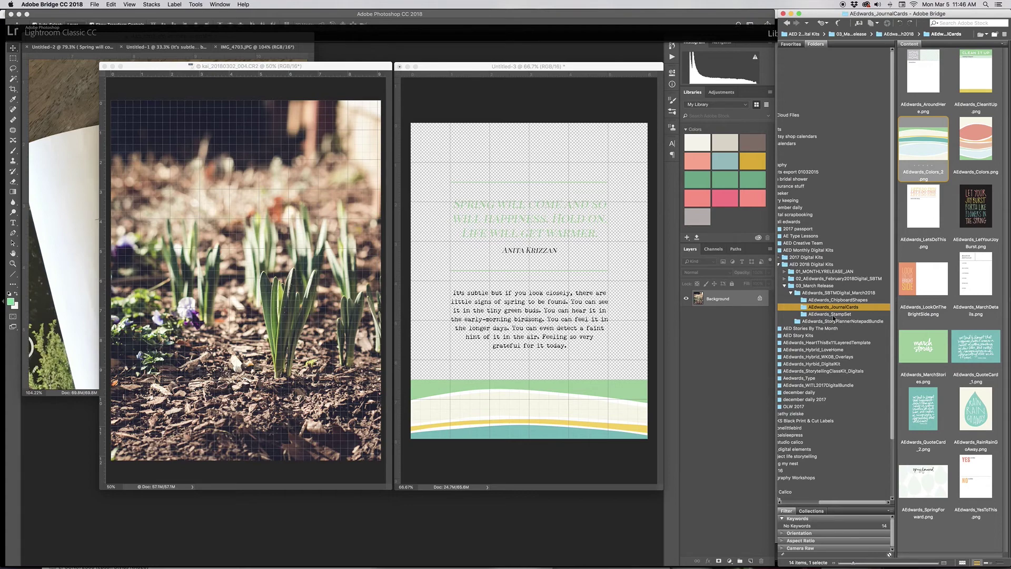
pyautogui.click(830, 315)
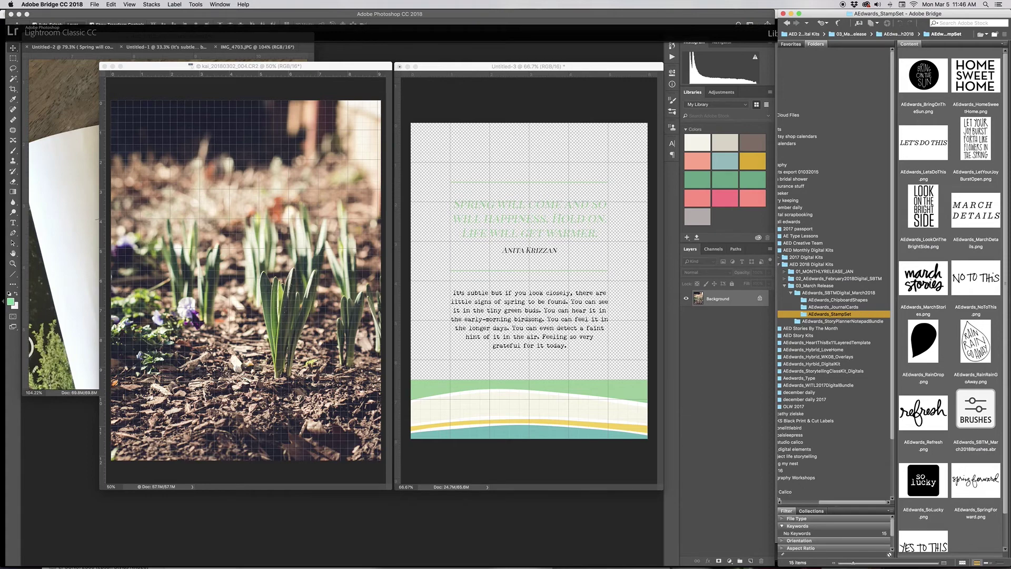
pyautogui.moveTo(930, 287); pyautogui.dragTo(243, 229)
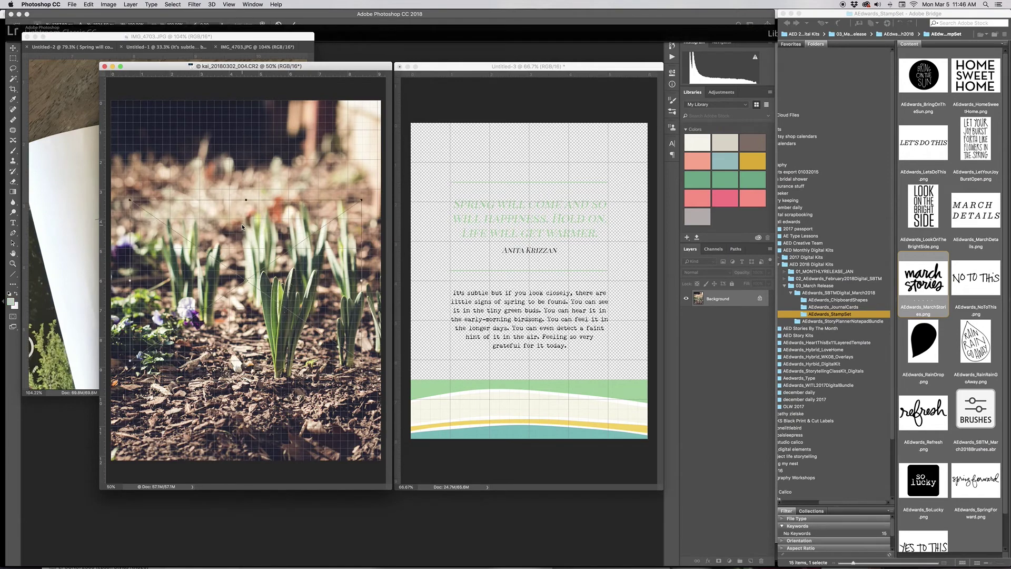
pyautogui.press('Return')
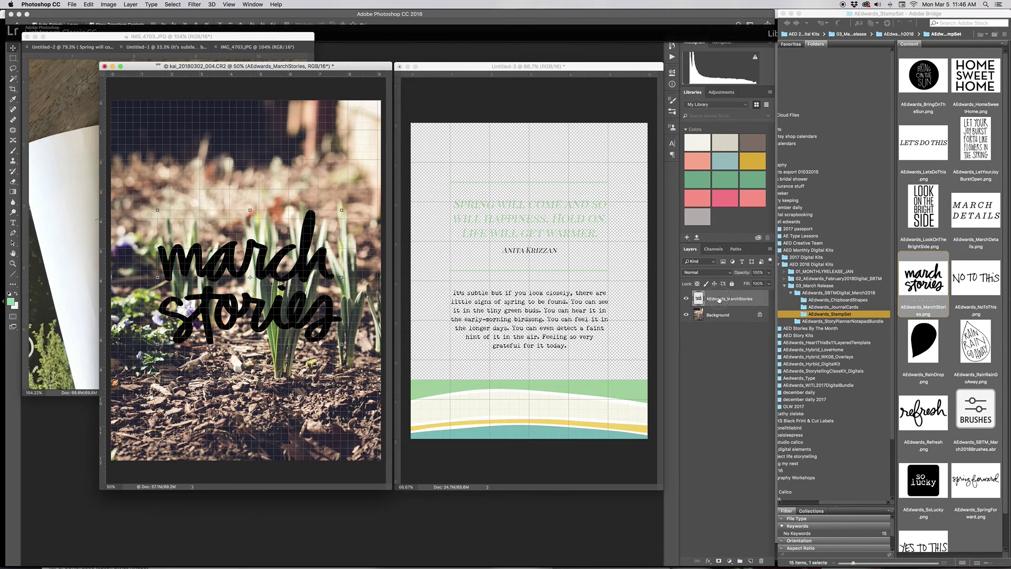
# Fill the march stories stamp layer with white at 100% opacity, preserving transparency.
pyautogui.click(89, 4)
pyautogui.click(97, 130)
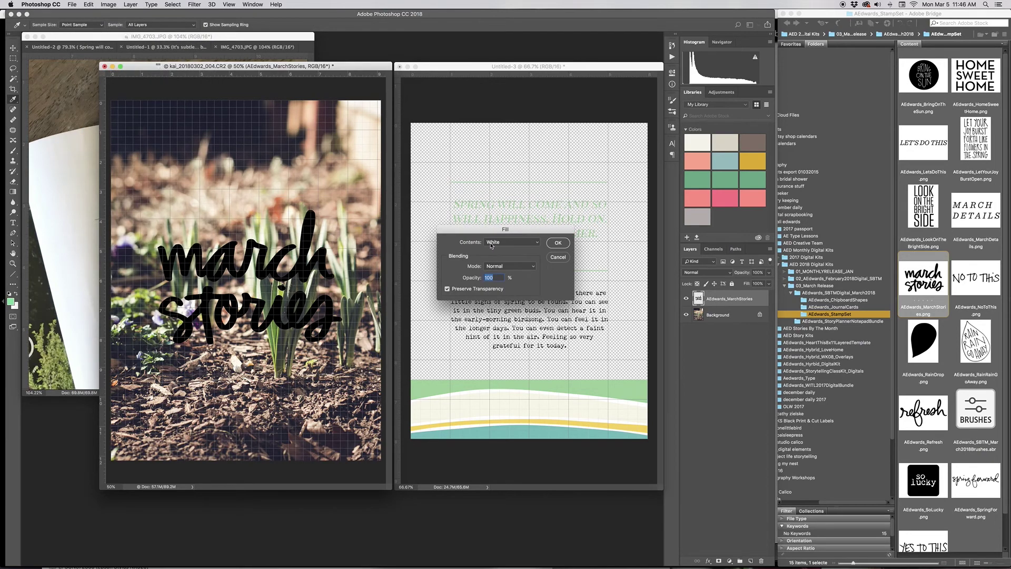
pyautogui.click(448, 289)
pyautogui.click(558, 242)
pyautogui.press('v')
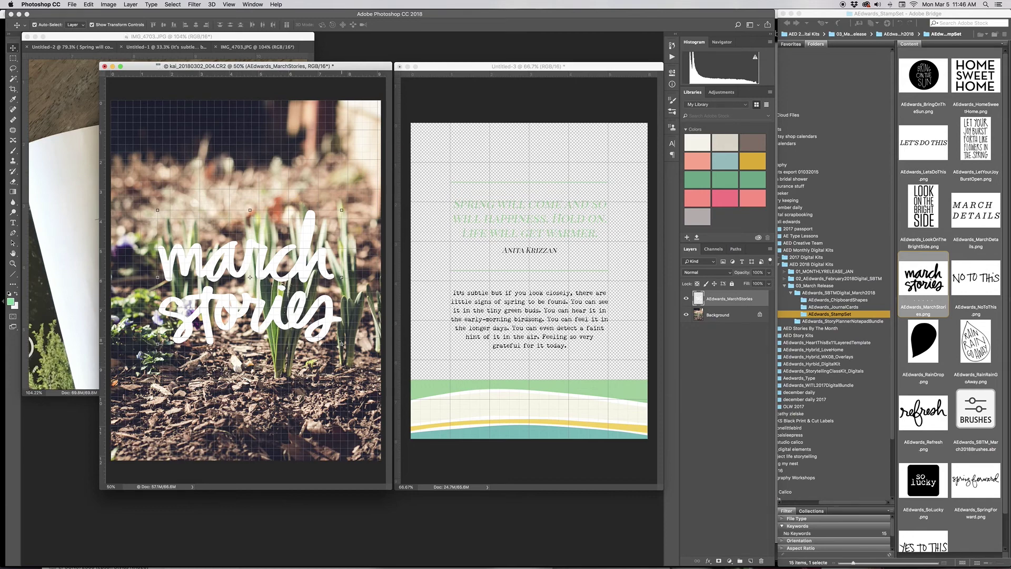
# Scale the white march stories stamp down to about 62% and position it centred just above the tall green sprouts.
pyautogui.click(341, 345)
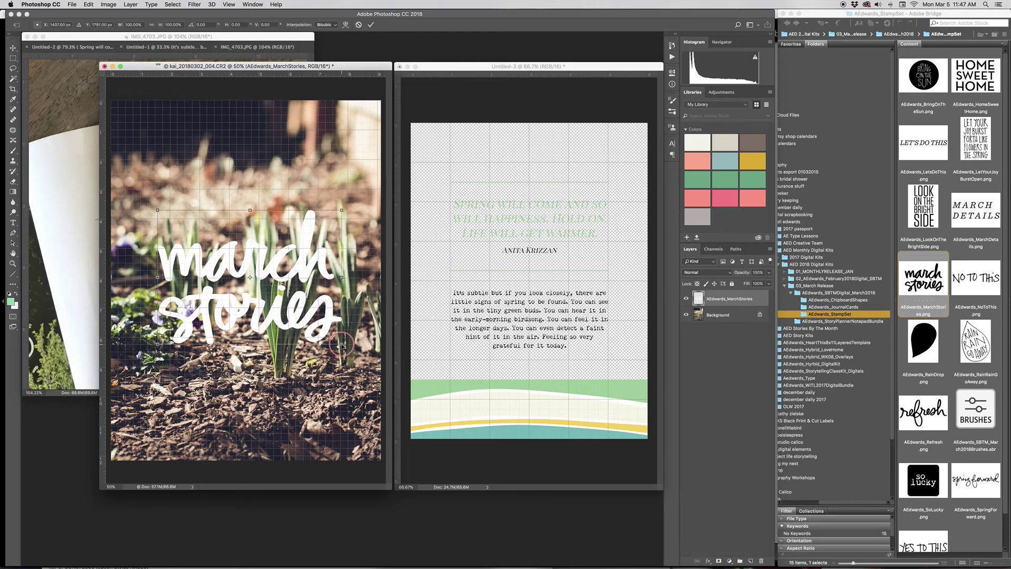
pyautogui.moveTo(341, 344); pyautogui.dragTo(325, 333)
pyautogui.press('Return')
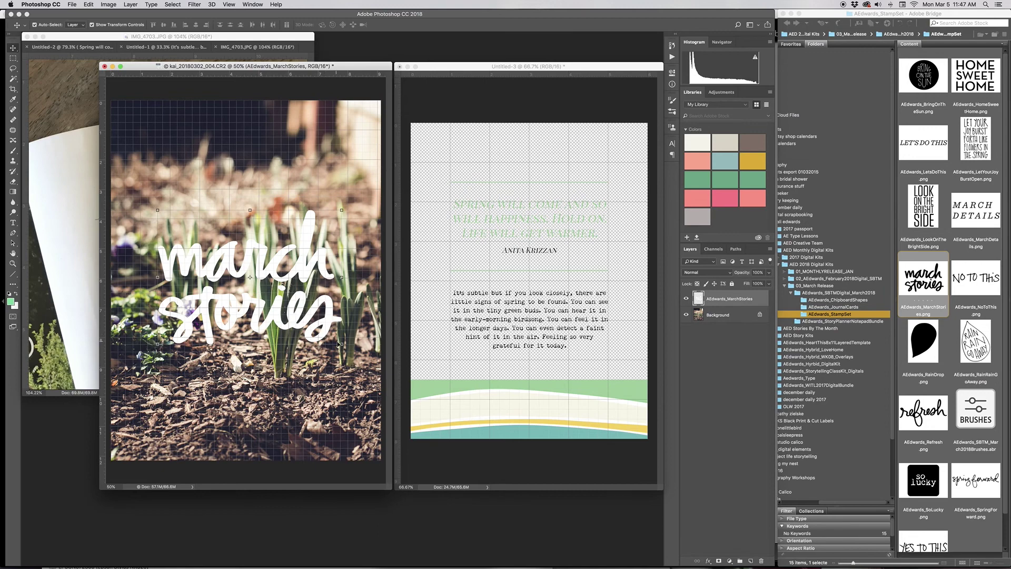
pyautogui.hotkey('ctrl', 't')
pyautogui.moveTo(341, 345); pyautogui.dragTo(283, 312)
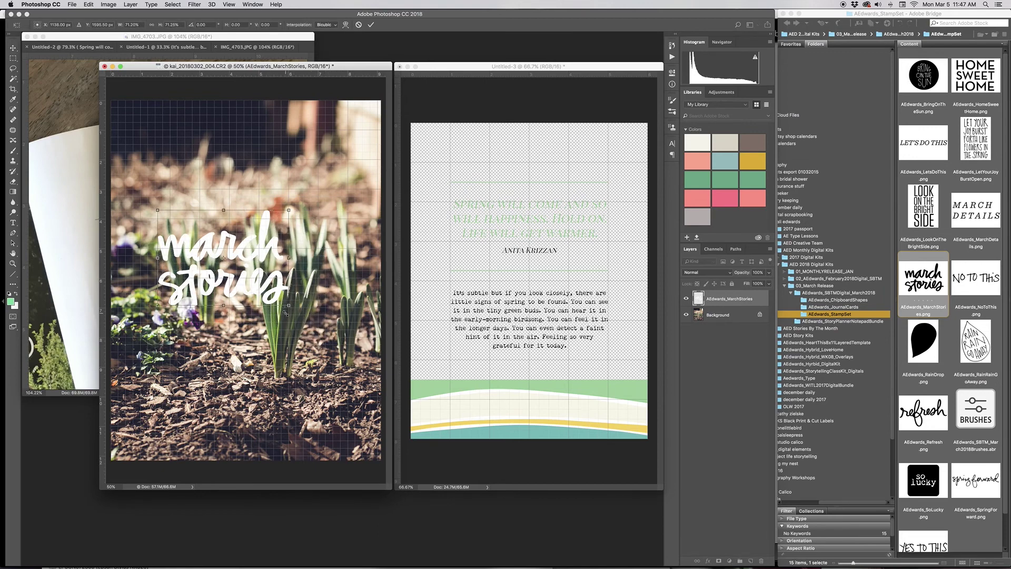
pyautogui.click(255, 292)
pyautogui.moveTo(255, 291); pyautogui.dragTo(263, 244)
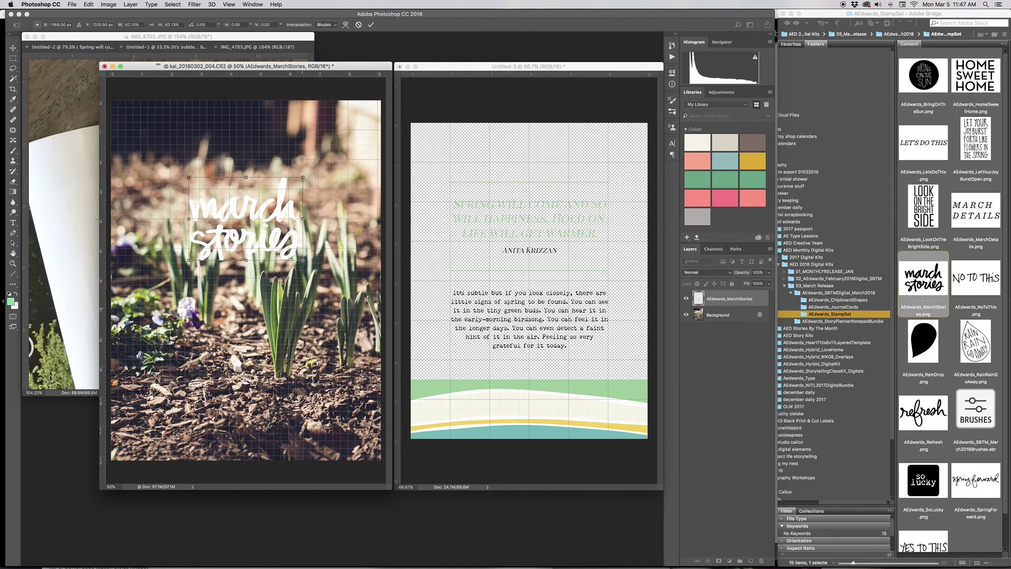
pyautogui.press('Return')
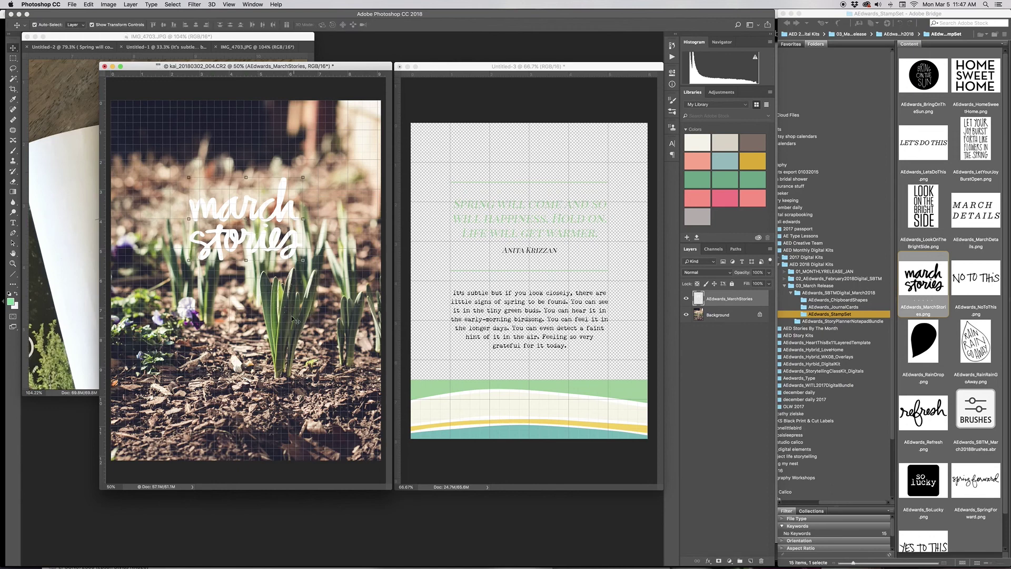